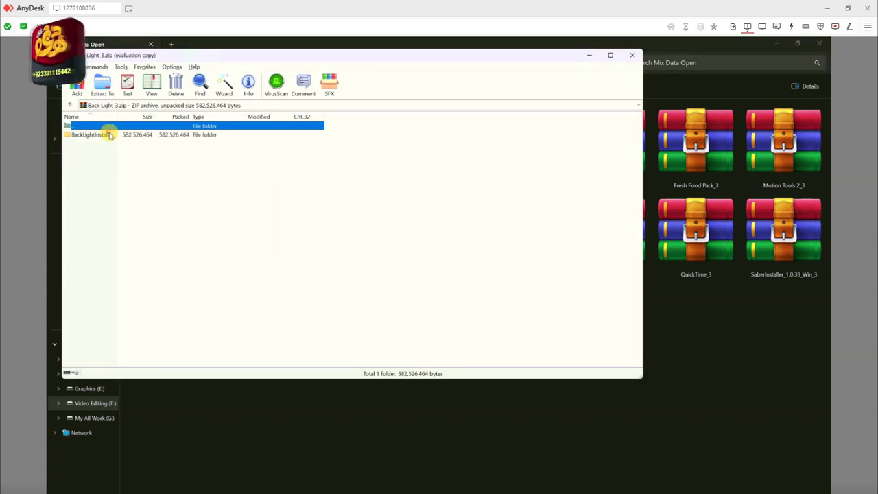
Step: Try to run BackLightInstaller.exe directly from inside the Back Light_3.zip archive
click(422, 179)
click(104, 135)
double_click(106, 136)
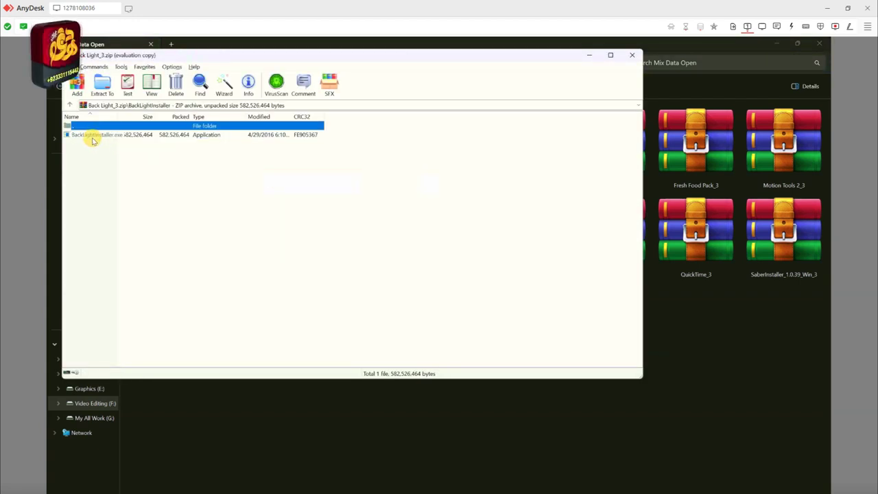
double_click(92, 135)
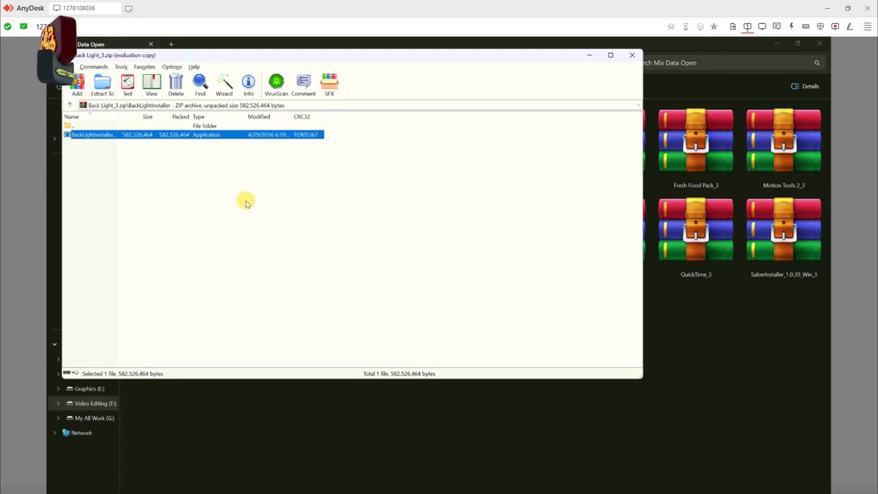
click(632, 54)
Step: Extract the Back Light_3 archive into its own folder with WinRAR and decline the BackLightInstaller.exe permission prompt
right_click(159, 145)
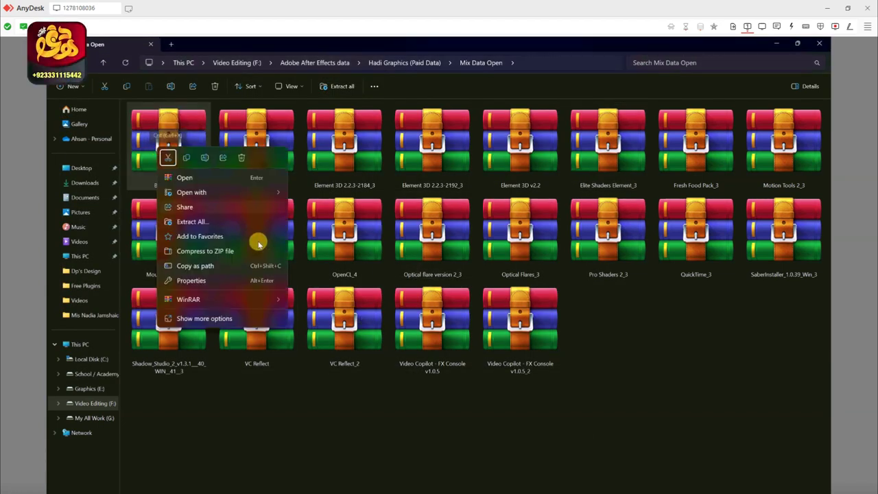
mouse_move(263, 299)
click(319, 317)
click(460, 378)
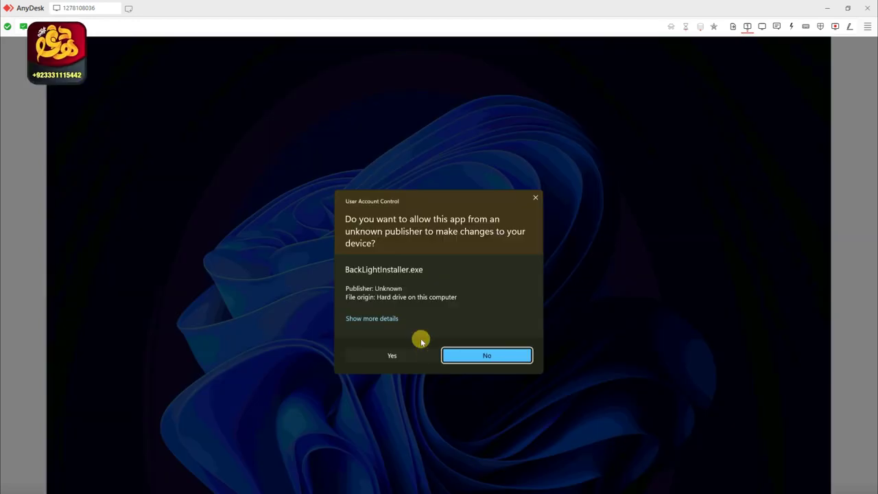
click(453, 357)
Step: Run BackLightInstaller from the extracted Back Light_3 folder and install the Element 3D BackLight Pack
double_click(592, 327)
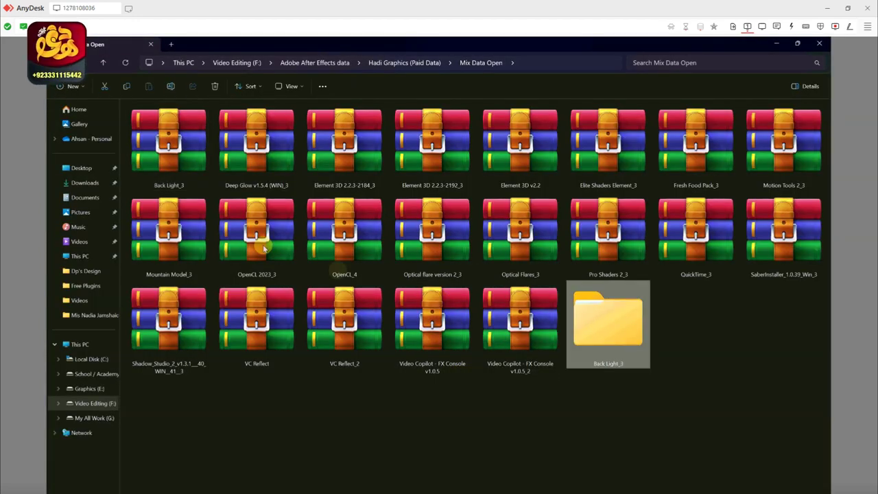
double_click(157, 121)
click(161, 124)
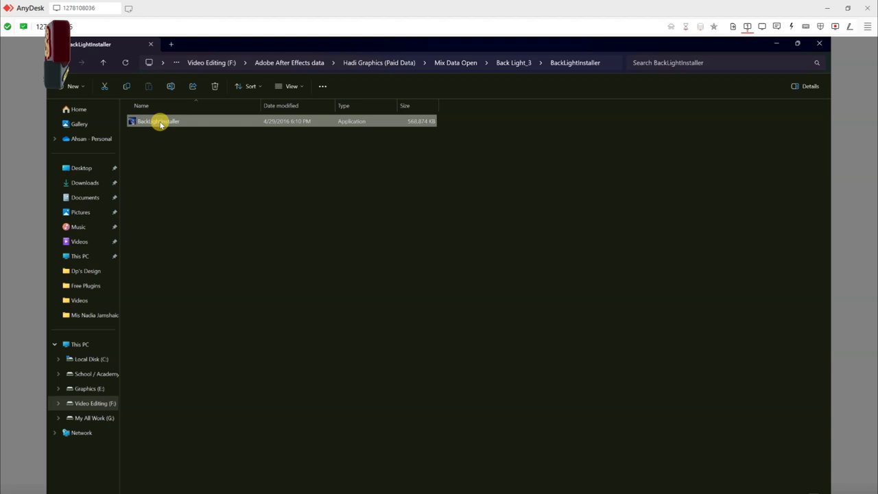
double_click(161, 124)
click(384, 351)
click(478, 365)
click(479, 366)
click(479, 365)
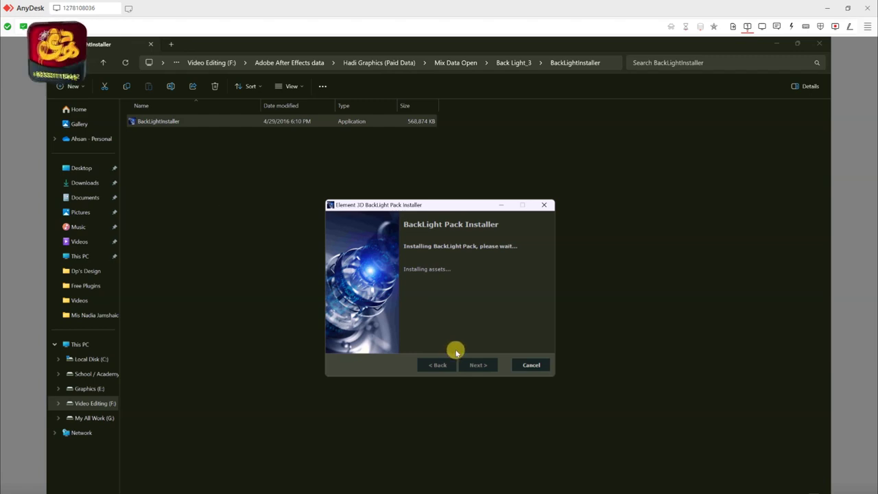
Step: Return to the Mix Data Open folder and create a new folder named #Dun
click(109, 64)
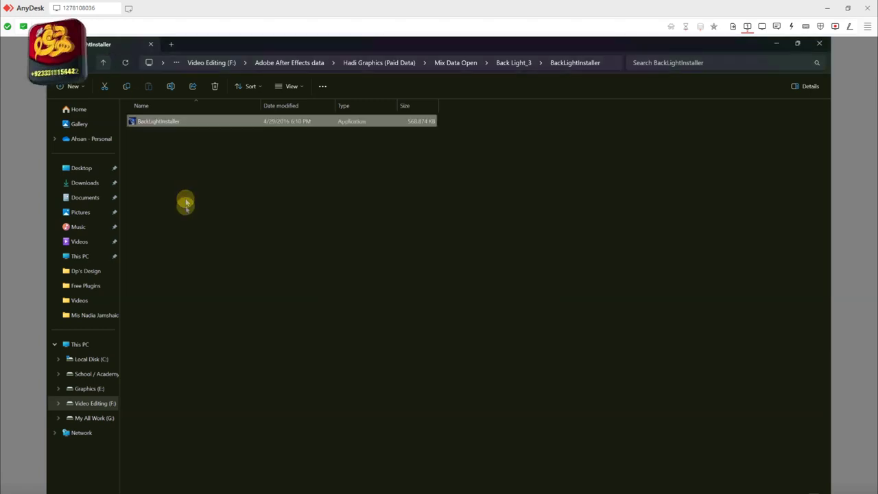
click(106, 69)
right_click(281, 404)
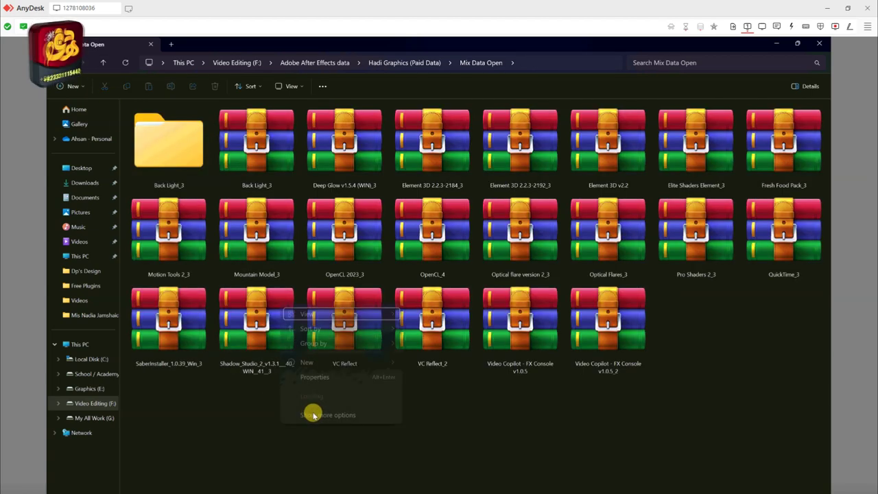
mouse_move(359, 359)
click(412, 363)
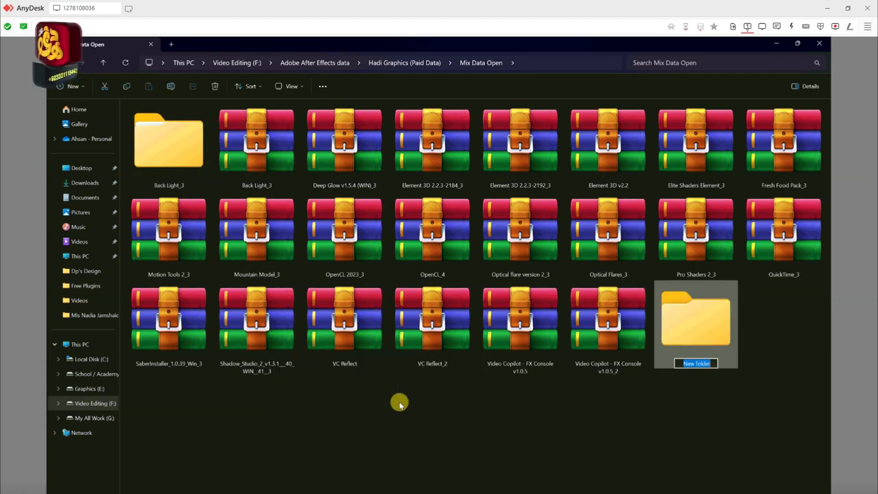
click(412, 413)
Step: Move the Back Light_3 archive into the #Dun folder
drag(253, 163, 672, 374)
click(108, 63)
double_click(168, 143)
click(531, 368)
click(242, 145)
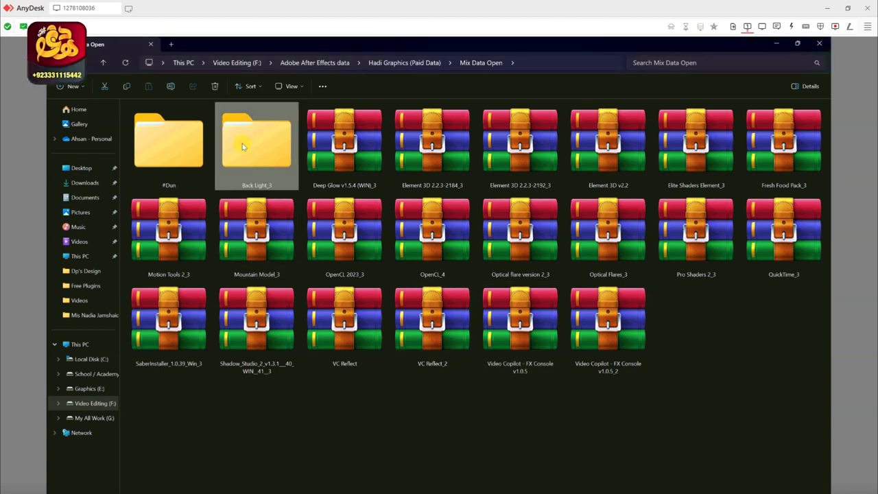
key(Delete)
key(Escape)
Step: Delete the duplicate archives Video Copilot - FX Console v1.0.5_2 and VC Reflect_2
click(514, 386)
click(581, 339)
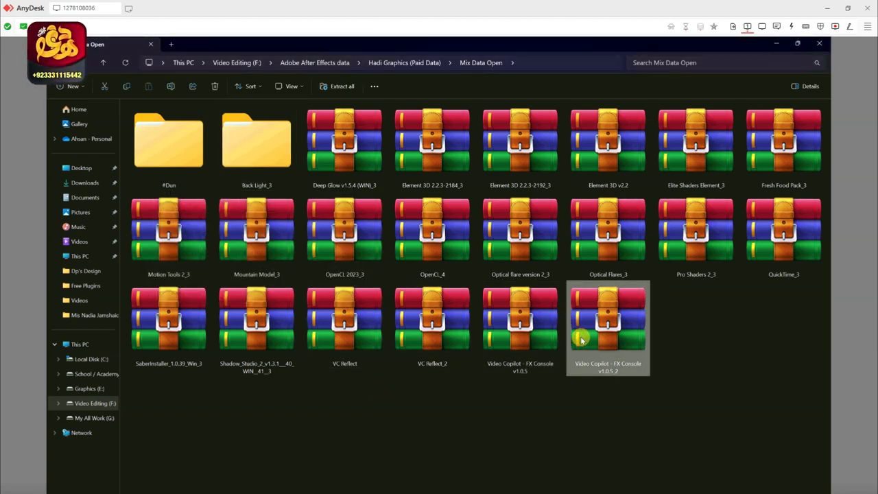
click(513, 341)
click(588, 343)
key(Delete)
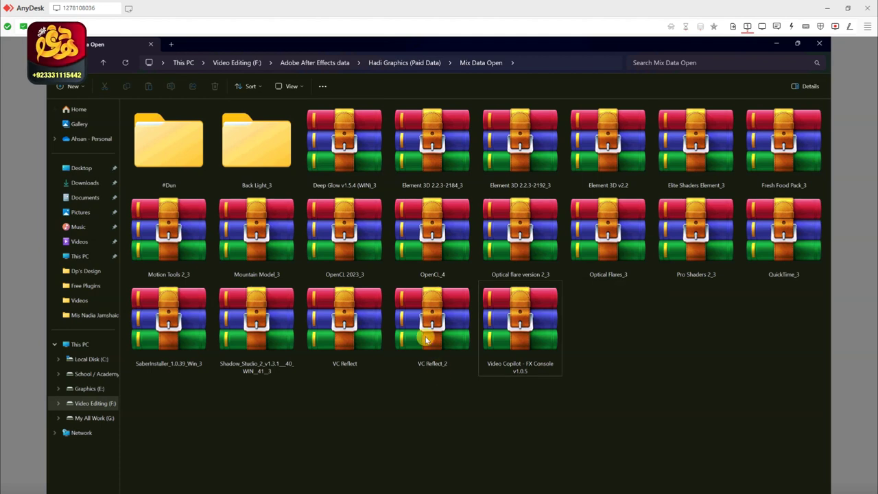
click(429, 336)
key(Delete)
Step: Search Windows for "quick" to check whether QuickTime is already installed
click(265, 349)
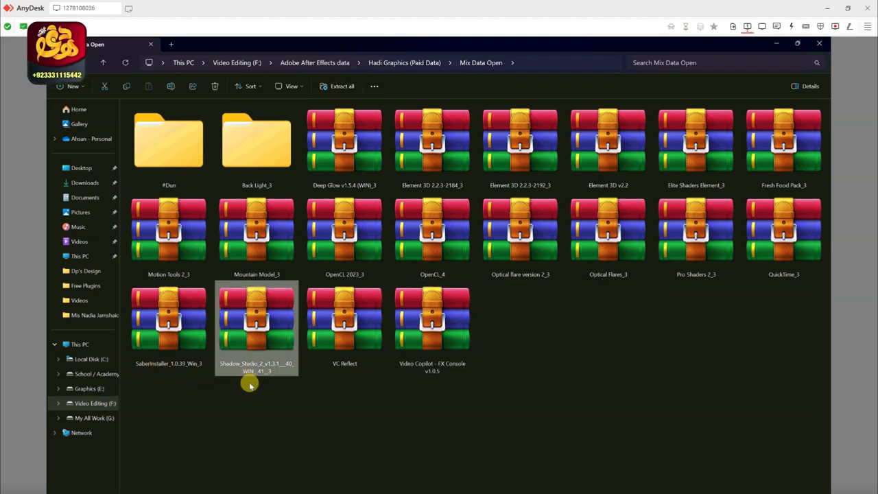
click(755, 274)
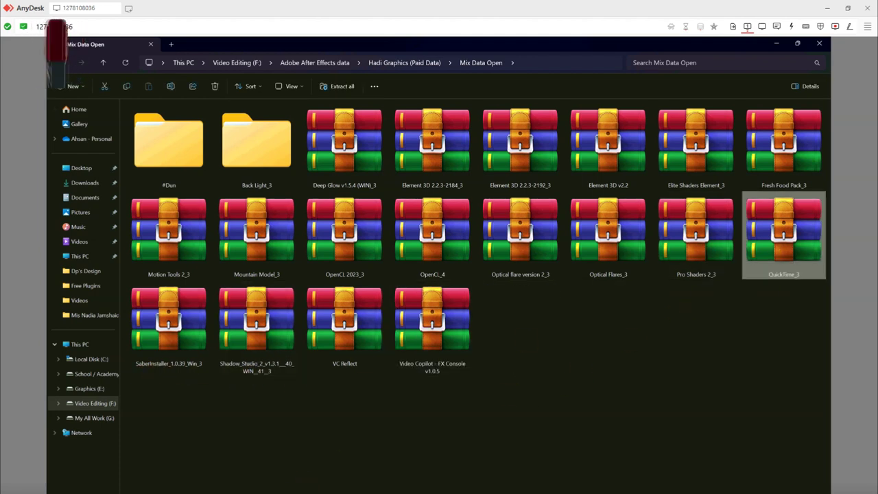
key(super)
text(quick)
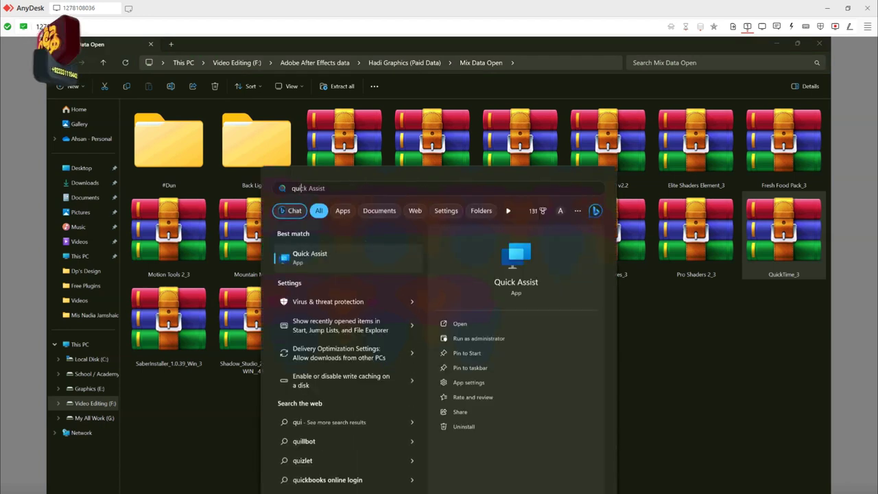
click(206, 410)
click(762, 246)
Step: Extract the Pro Shaders 2_3 archive into its own folder with WinRAR and move the archive into #Dun
right_click(691, 251)
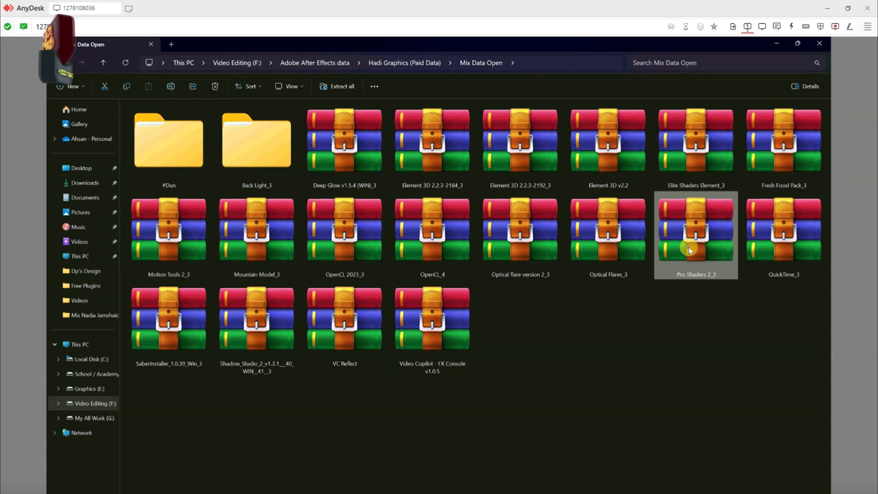
mouse_move(726, 399)
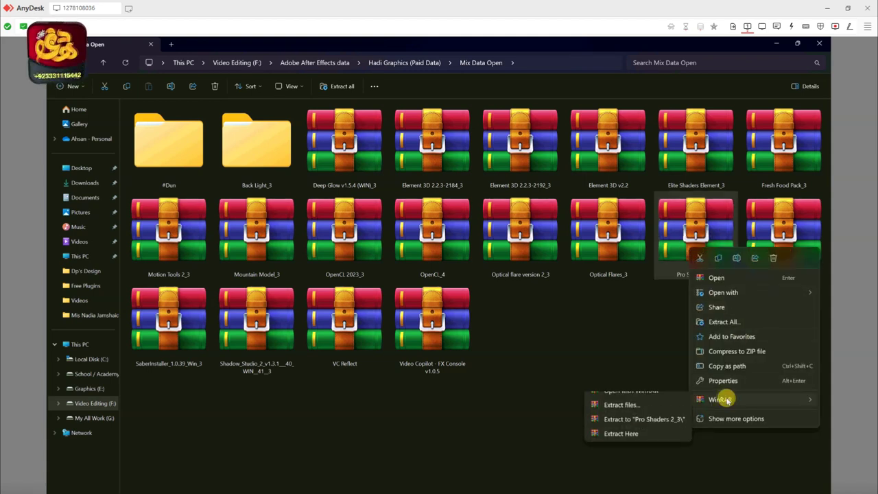
click(613, 417)
click(470, 377)
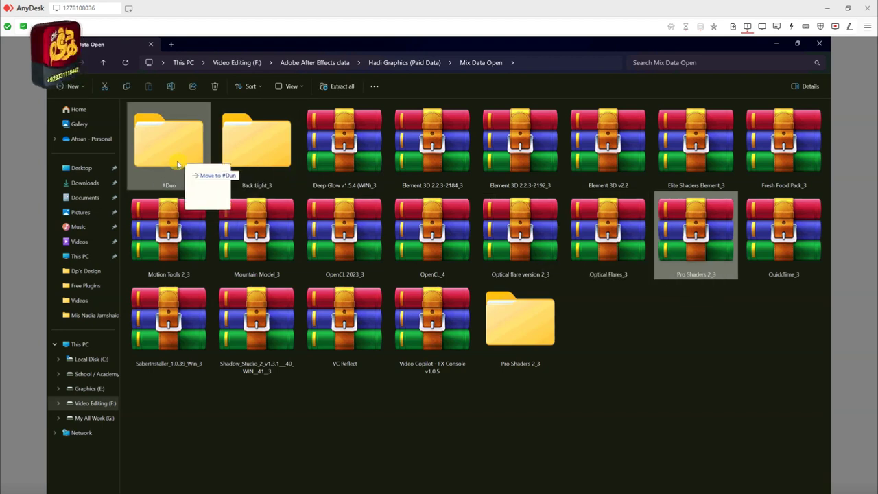
Step: Run ProShaders2Installer from the extracted Pro Shaders 2_3 folder and install the Pro Shaders 2 Pack
double_click(546, 321)
click(145, 127)
double_click(146, 127)
double_click(146, 135)
click(383, 356)
click(480, 365)
click(480, 365)
click(480, 364)
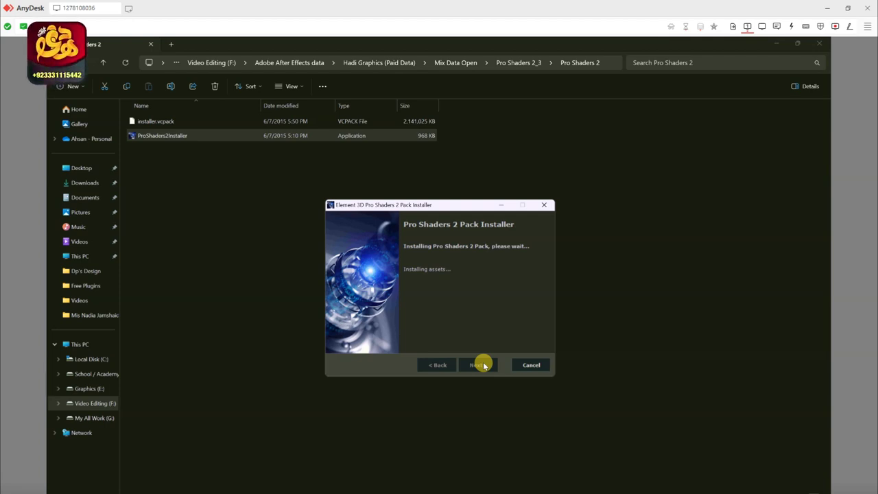
click(530, 365)
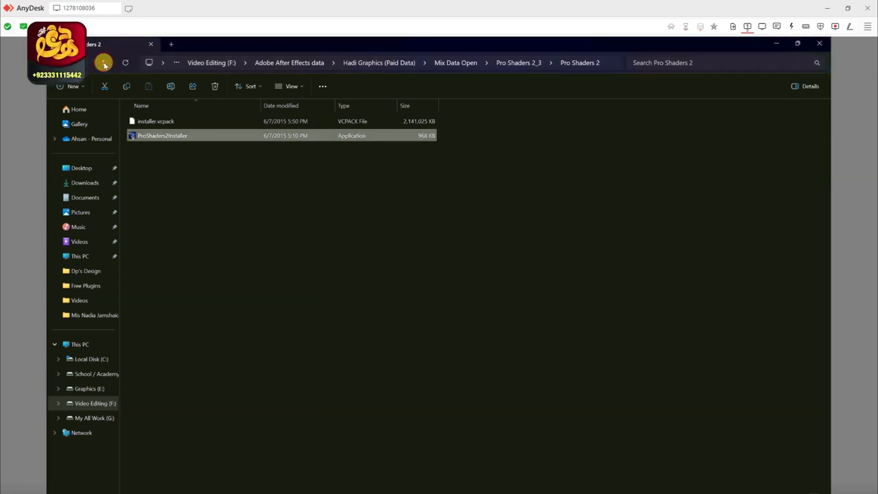
Step: In Mix Data Open, delete the extracted Back Light_3 and Pro Shaders 2_3 folders and move the OpenCL 2023_3 and OpenCL_4 archives into #Dun
click(104, 64)
click(103, 62)
drag(212, 149, 324, 149)
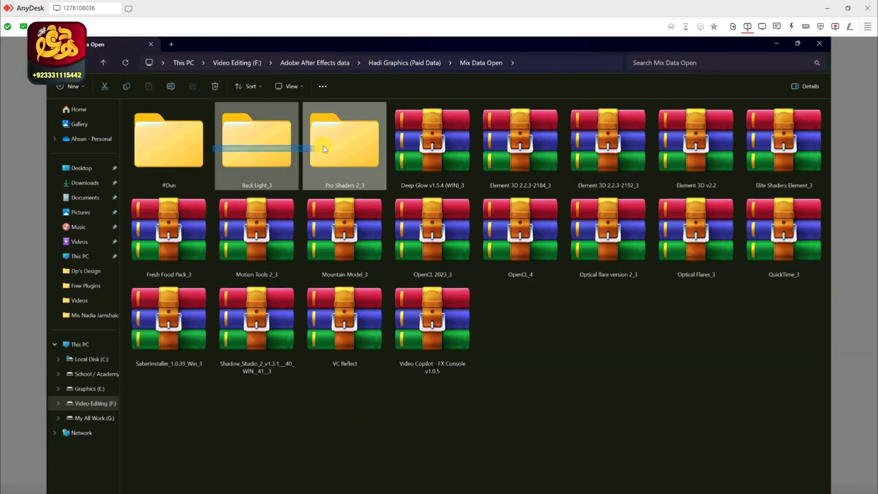
right_click(323, 147)
click(388, 157)
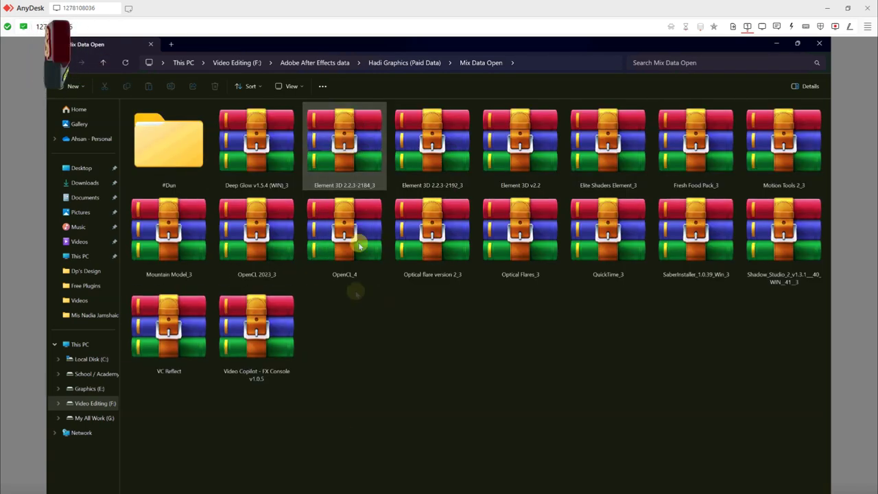
drag(251, 227, 180, 164)
drag(288, 245, 185, 166)
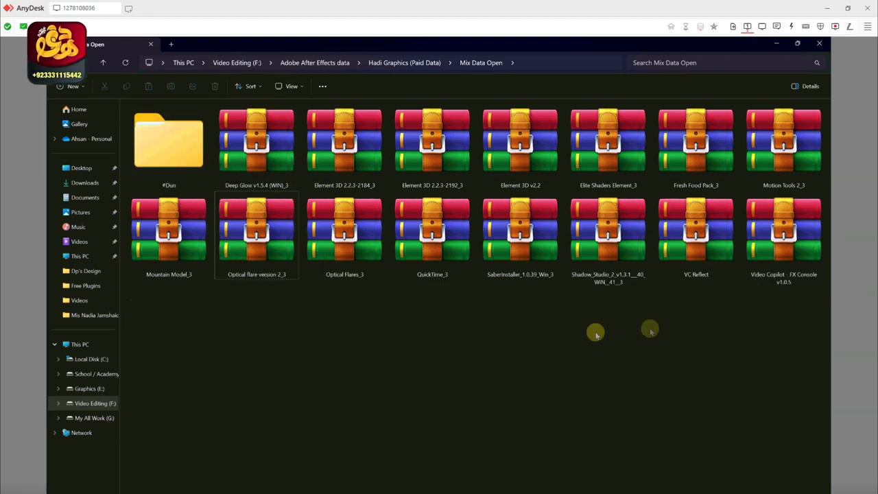
Step: Run the Saber installer from the SaberInstaller_1.0.39_Win_3 archive and install Saber for After Effects version 23.0
click(513, 248)
double_click(513, 248)
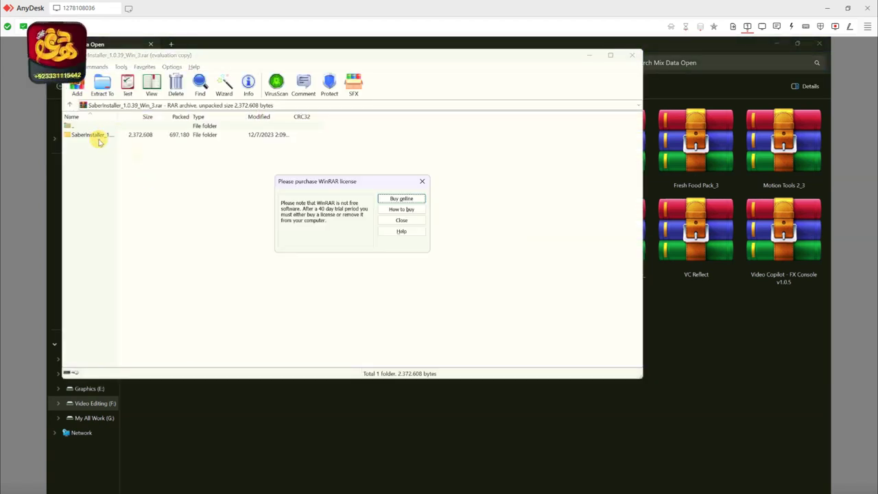
click(421, 183)
double_click(84, 135)
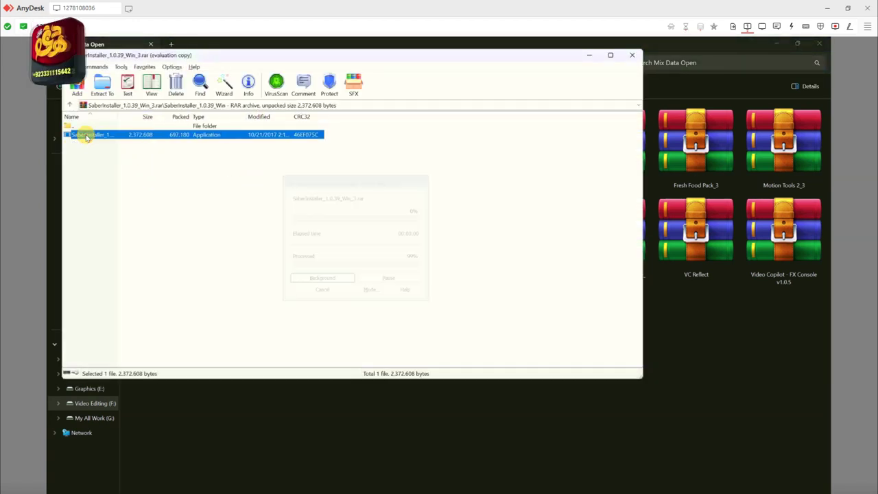
click(392, 355)
click(479, 367)
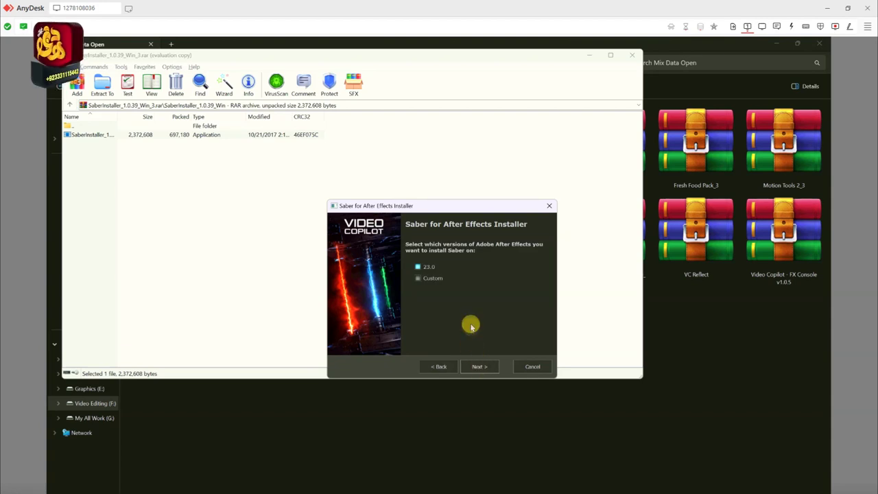
click(480, 366)
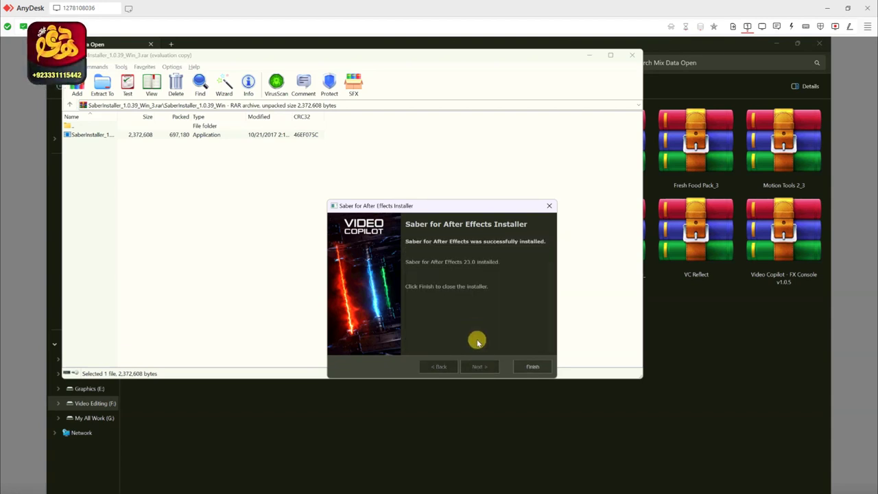
click(533, 367)
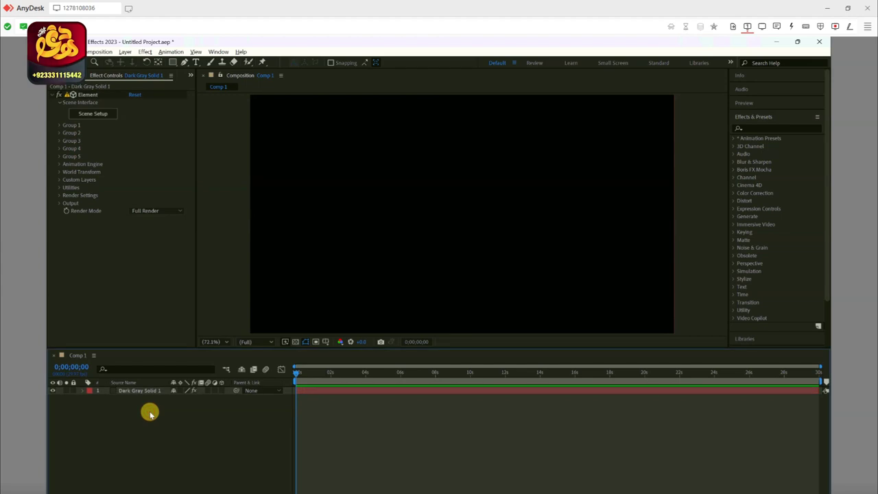
Step: In After Effects, queue Comp 1 for rendering and check the output module's format list for QuickTime
key(ctrl+m)
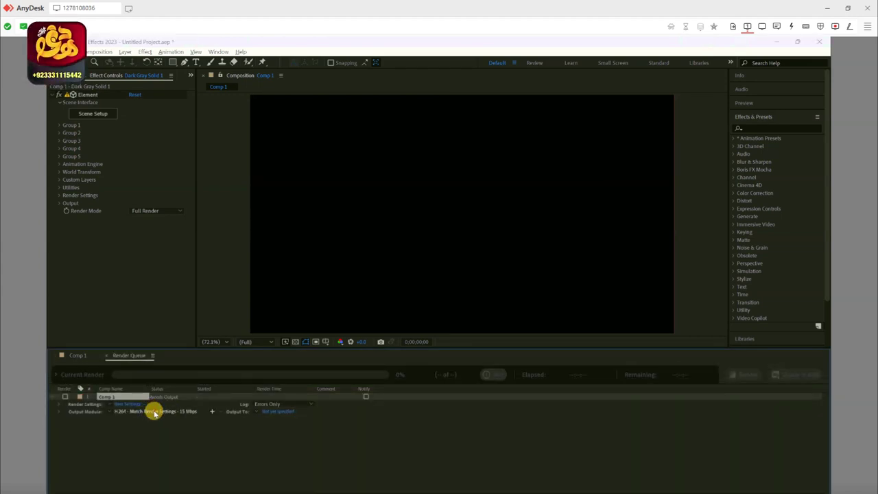
click(155, 411)
click(403, 161)
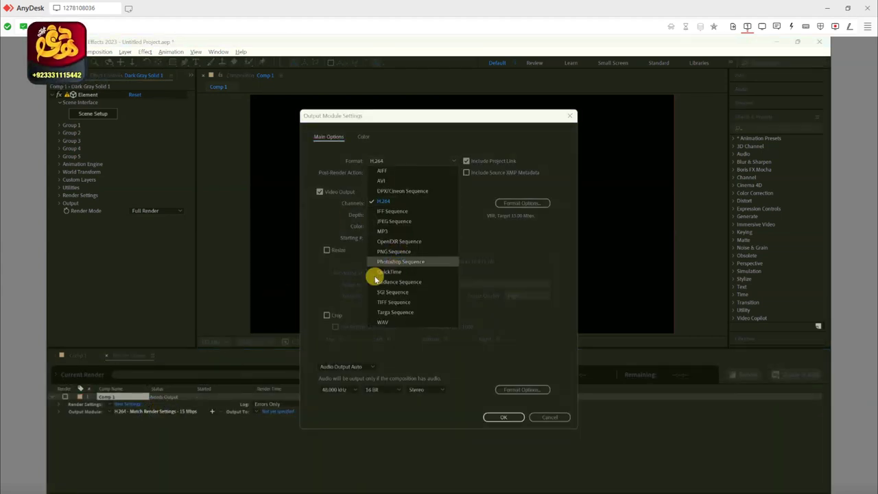
click(549, 420)
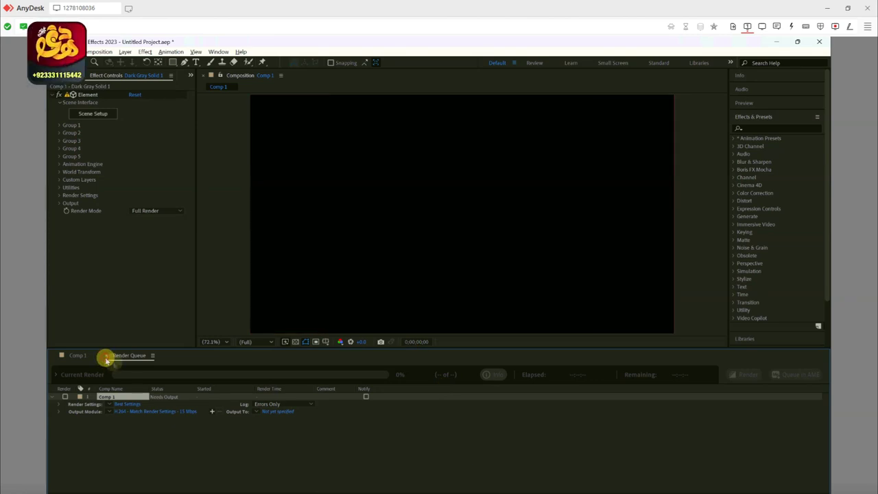
click(106, 358)
Step: Switch back to File Explorer and move the QuickTime_3 archive into the #Dun folder
mouse_move(501, 489)
click(549, 453)
drag(439, 252, 175, 147)
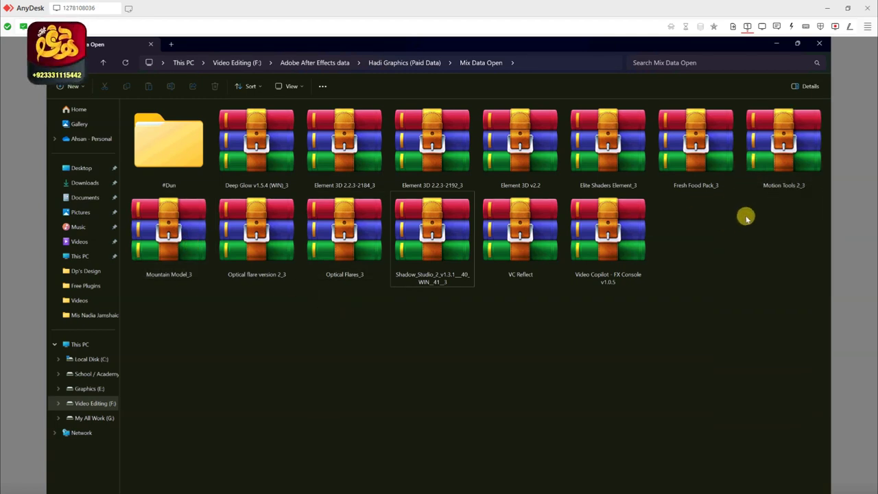
Step: Extract the Elite Shaders Element_3 archive into its own folder and move the archive into #Dun
click(709, 162)
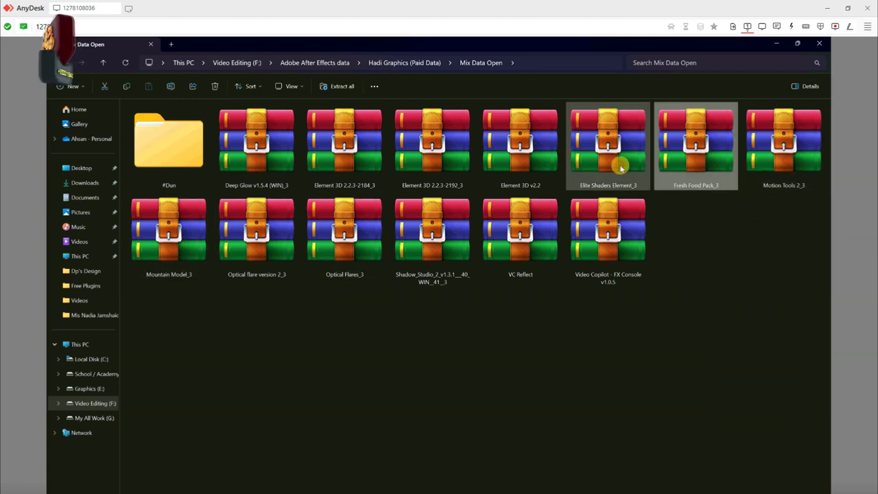
click(602, 149)
right_click(600, 149)
mouse_move(686, 299)
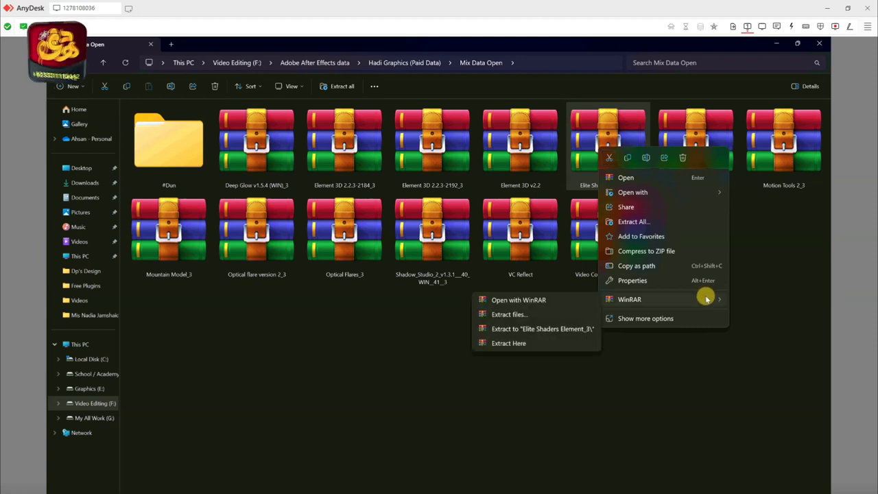
click(500, 310)
click(457, 380)
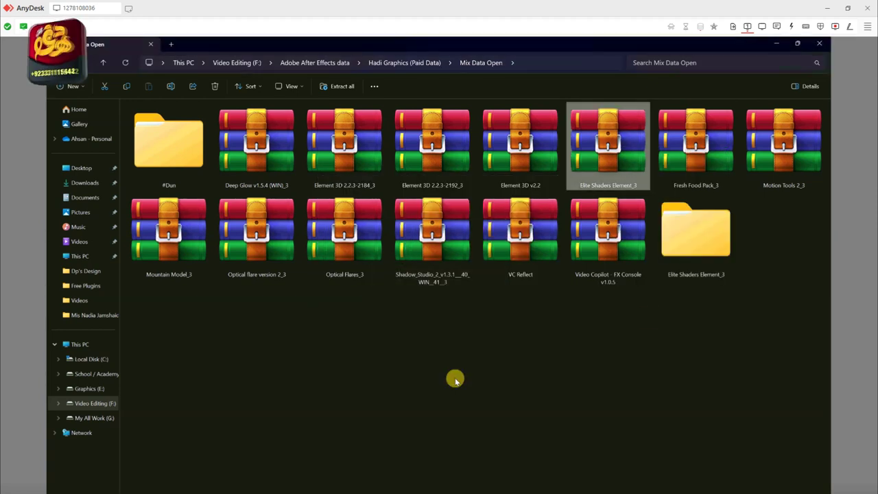
drag(594, 159, 193, 158)
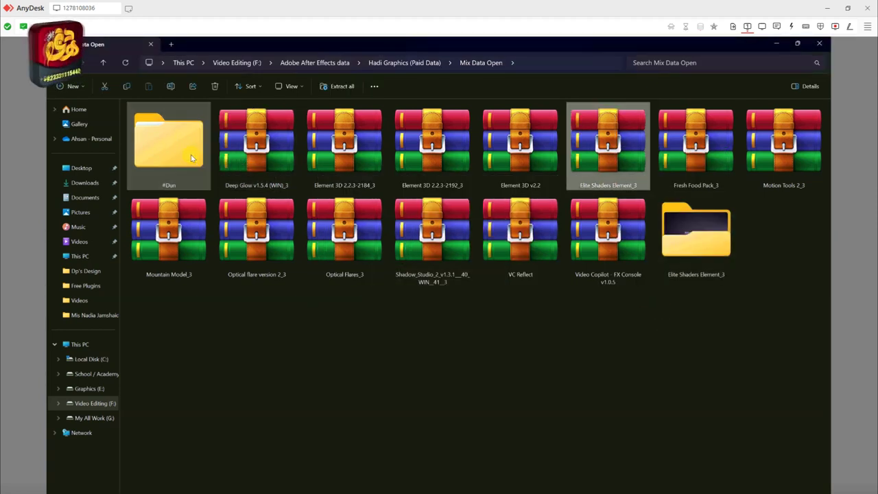
Step: Examine the (Footage), Adobe After Effects Auto-Save and Elite Shaders for E3D v2 subfolders of the extracted Elite Shaders Element_3 folder
double_click(608, 234)
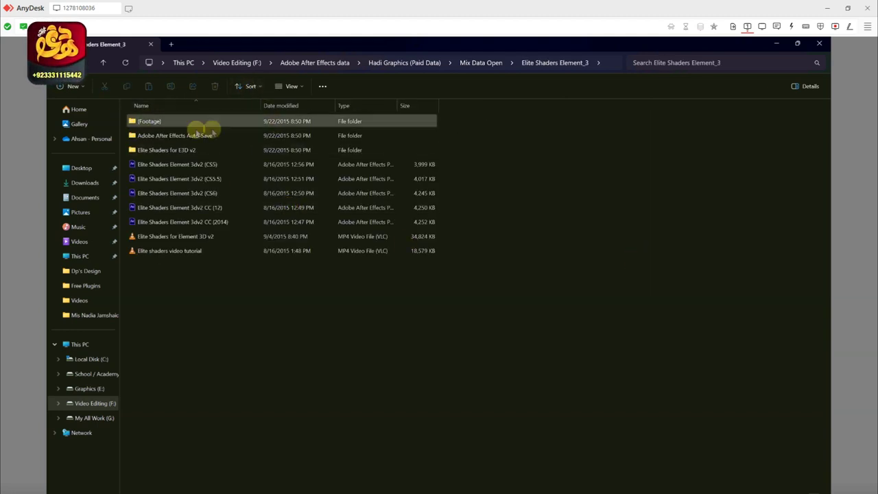
double_click(147, 122)
double_click(151, 122)
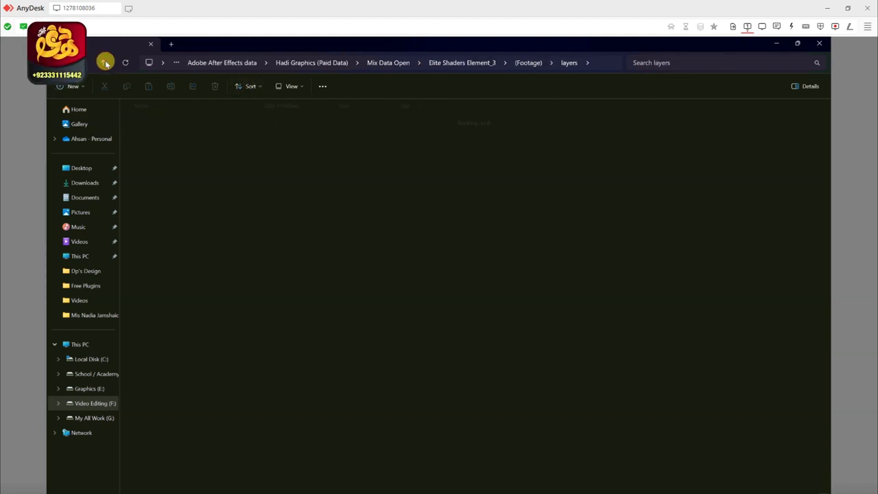
double_click(106, 64)
click(153, 136)
click(232, 136)
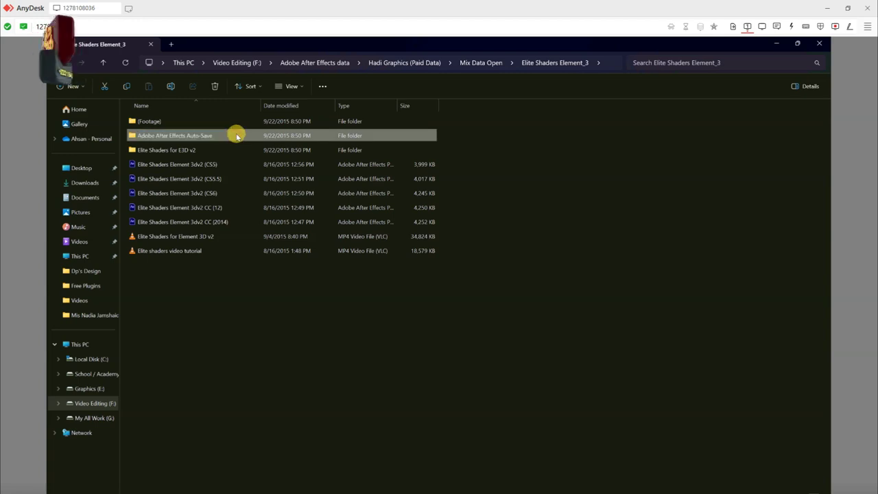
double_click(238, 136)
click(103, 62)
double_click(172, 146)
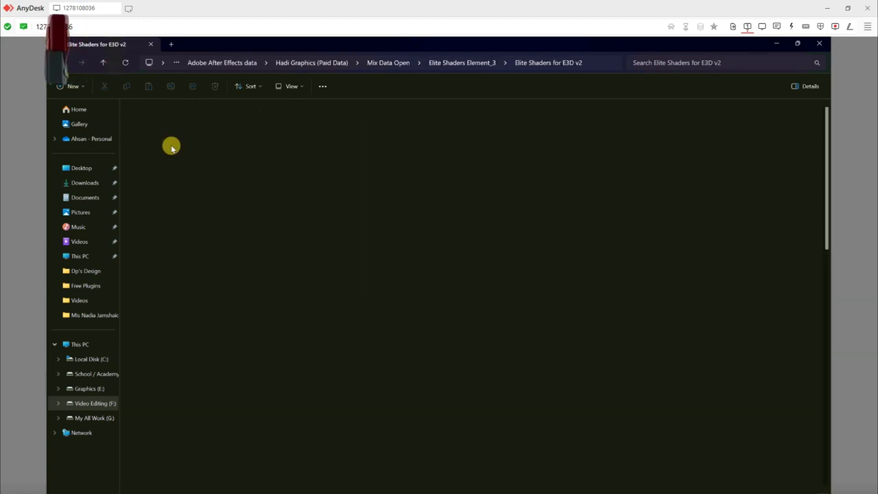
click(104, 64)
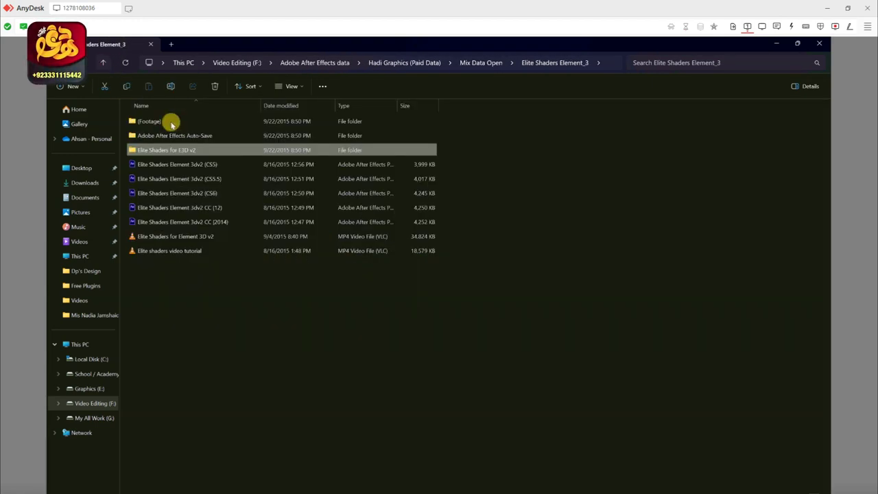
Step: Copy the Elite Shaders for E3D v2 folder into the VideoCopilot Materials folder in Documents
right_click(169, 149)
click(197, 161)
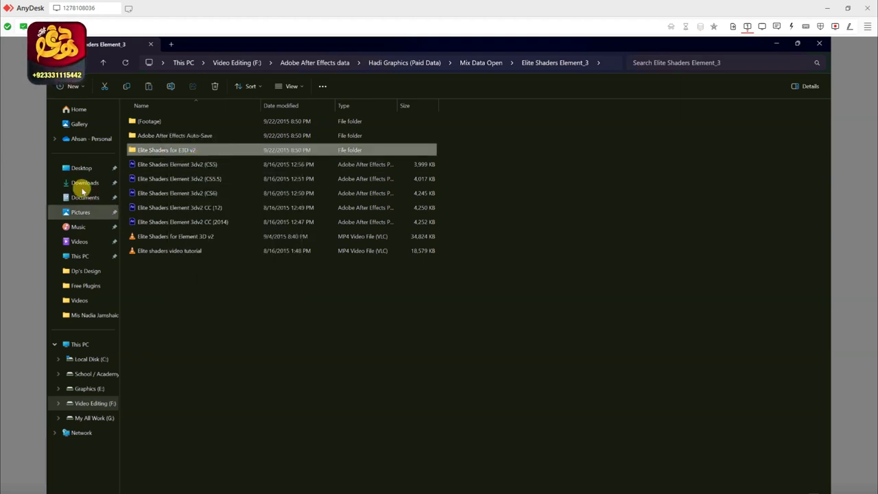
click(86, 197)
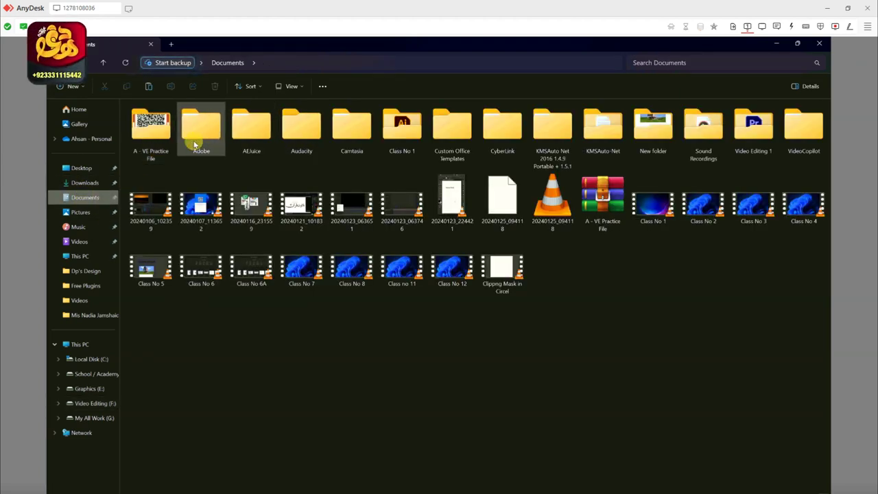
double_click(788, 137)
double_click(152, 139)
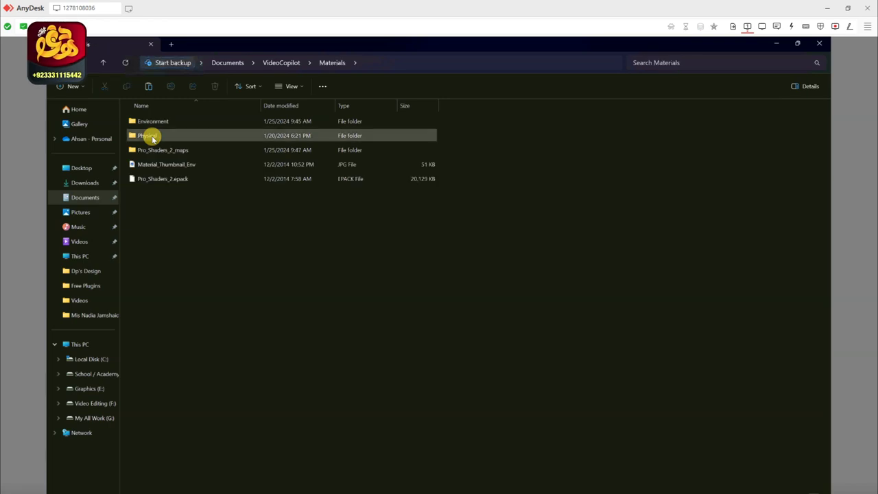
right_click(171, 198)
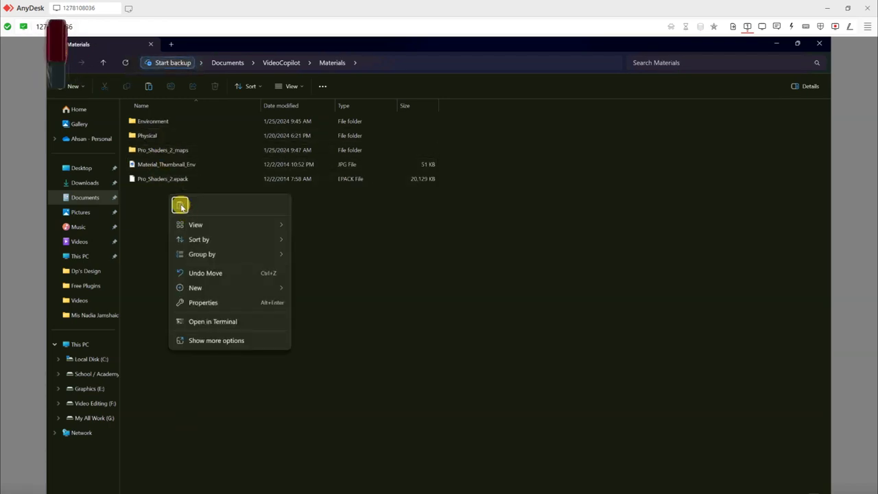
key(Escape)
double_click(155, 149)
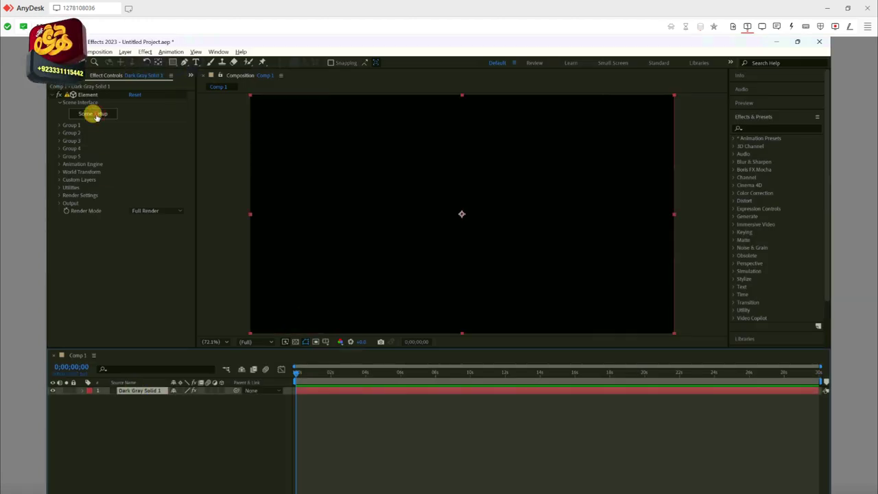
Step: In After Effects, open Element's Scene Setup and look through the Elite Shaders for E3D v2 material presets
click(96, 115)
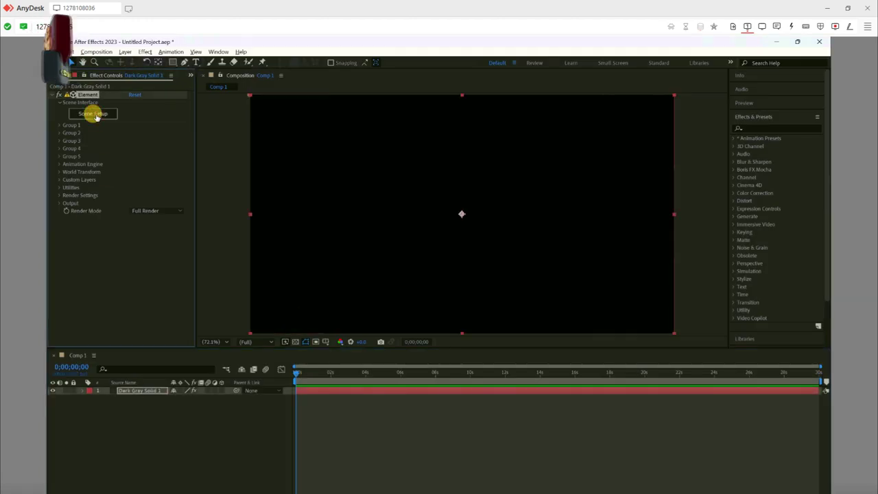
click(77, 358)
scroll(219, 412, down, 3)
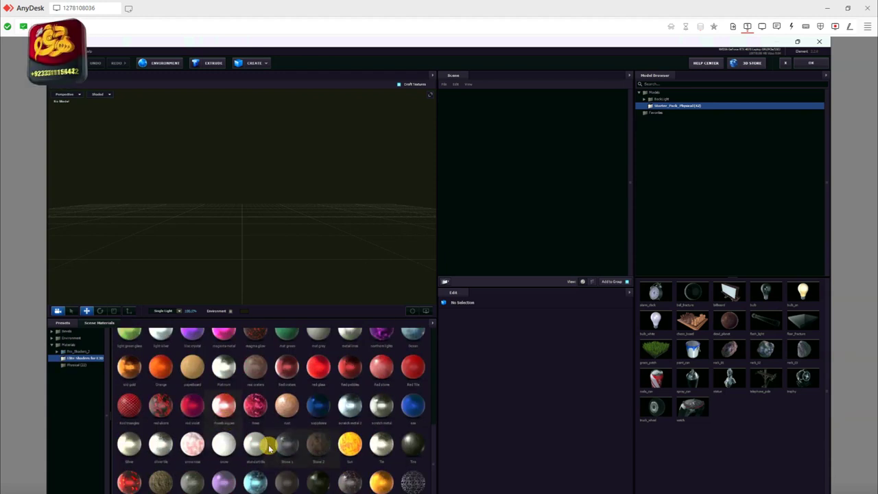
scroll(269, 446, up, 5)
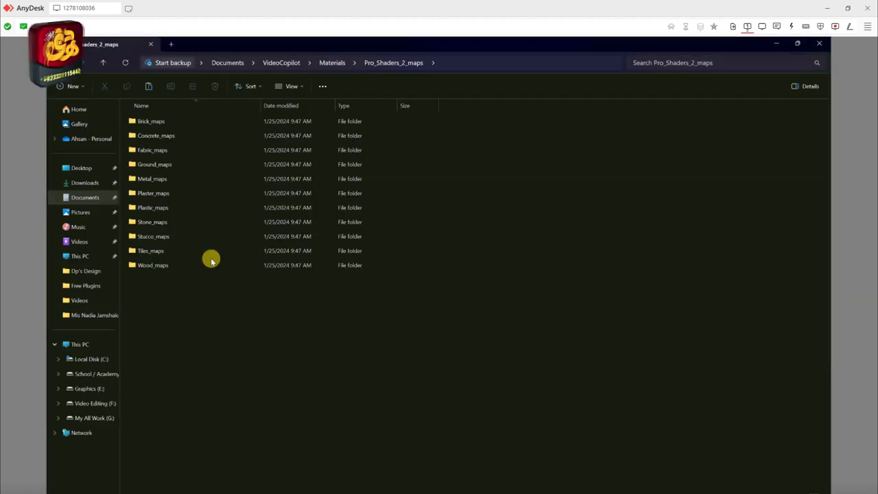
Step: In Mix Data Open, delete the extracted Elite Shaders Element_3 folder and move the Element 3D 2.2.3-2184_3, 2.2.3-2192_3 and v2.2 archives into #Dun
click(81, 62)
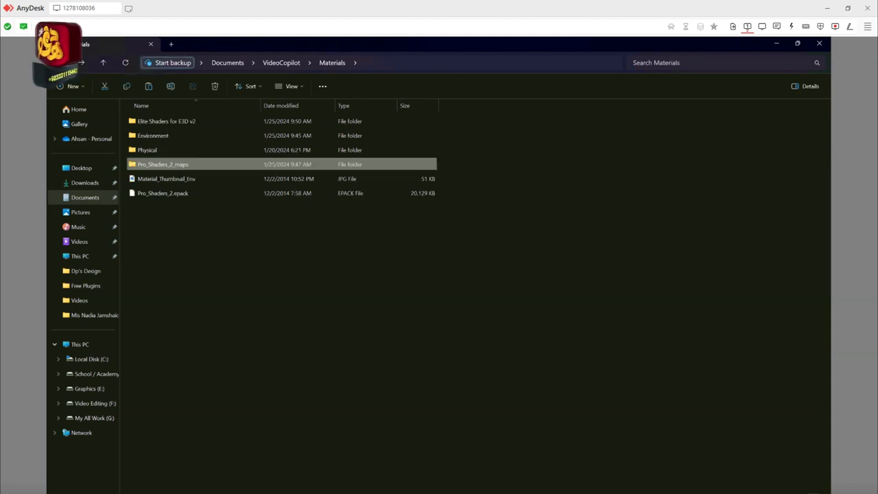
click(81, 62)
click(81, 62)
click(81, 62)
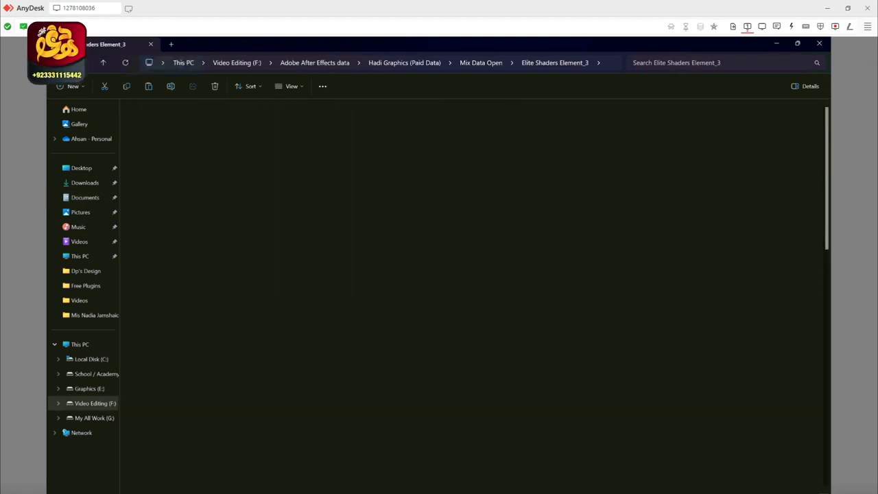
click(81, 63)
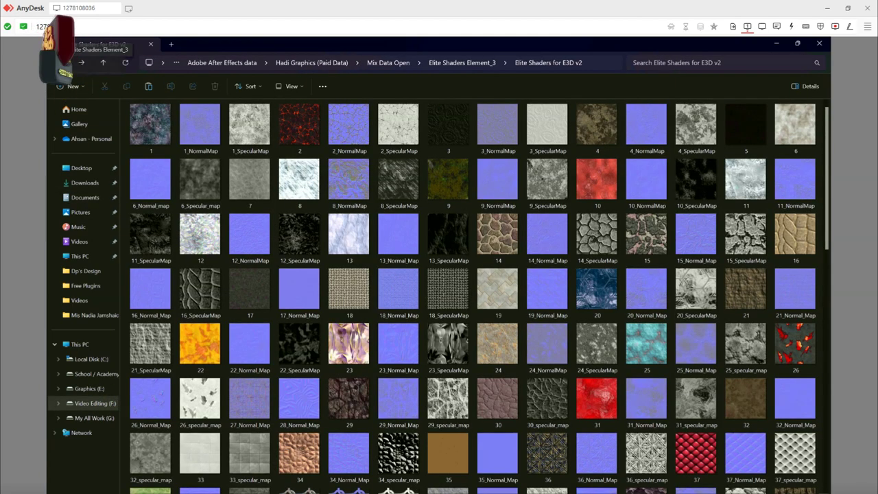
click(101, 63)
click(101, 62)
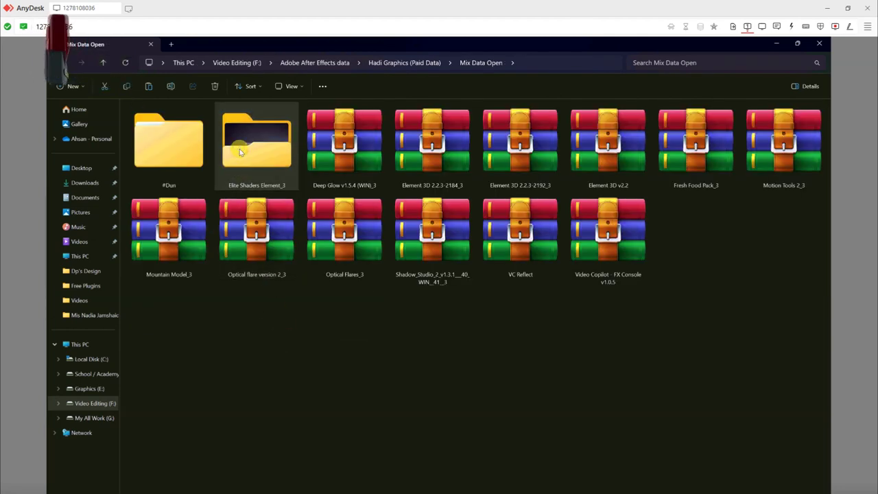
right_click(240, 149)
click(323, 162)
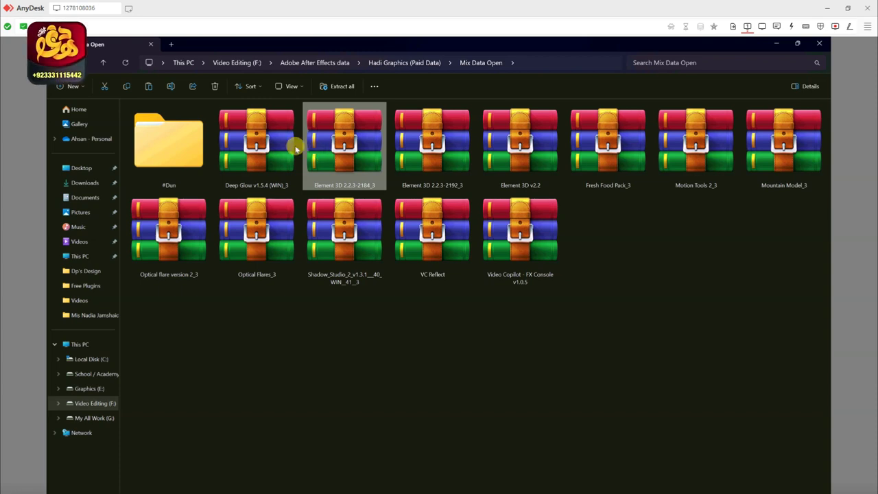
drag(300, 138, 500, 159)
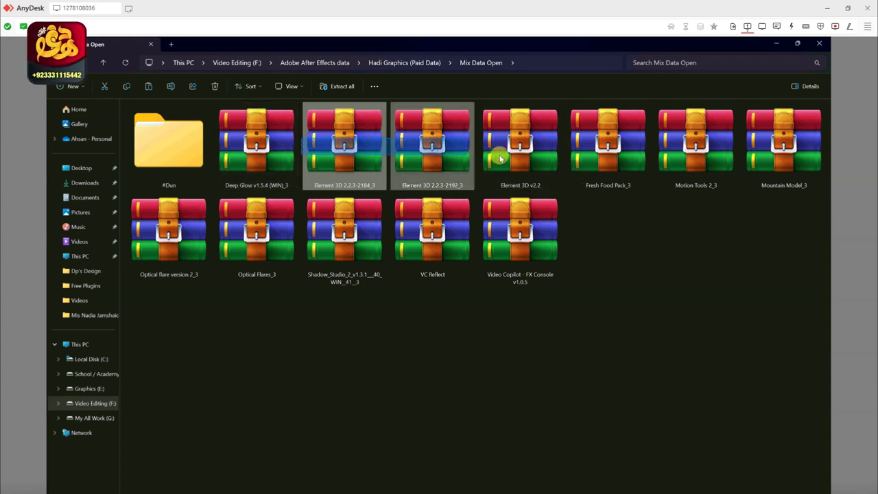
drag(343, 151, 171, 147)
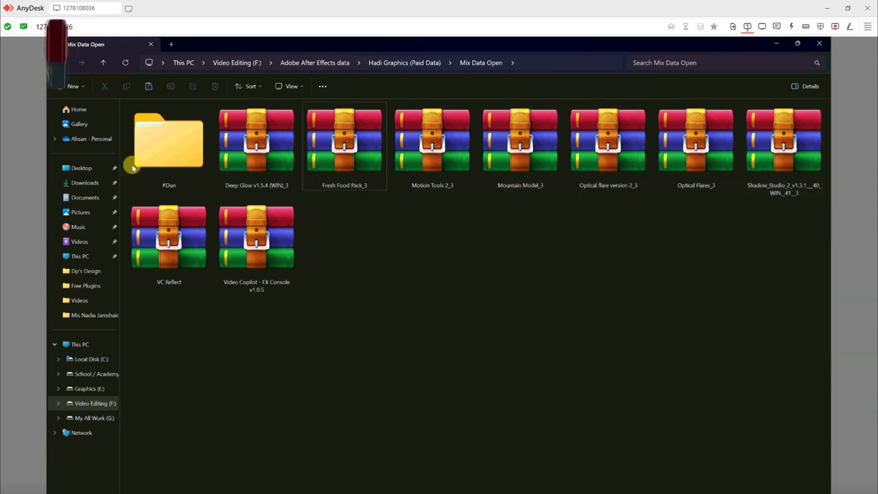
Step: Move the #Dun folder and all remaining archives from Mix Data Open up into Hadi Graphics (Paid Data)
key(alt+Left)
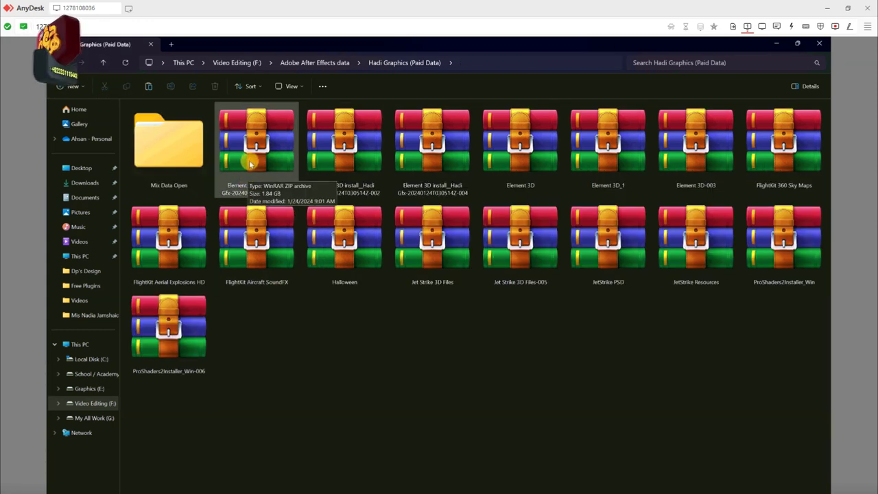
right_click(227, 145)
click(179, 157)
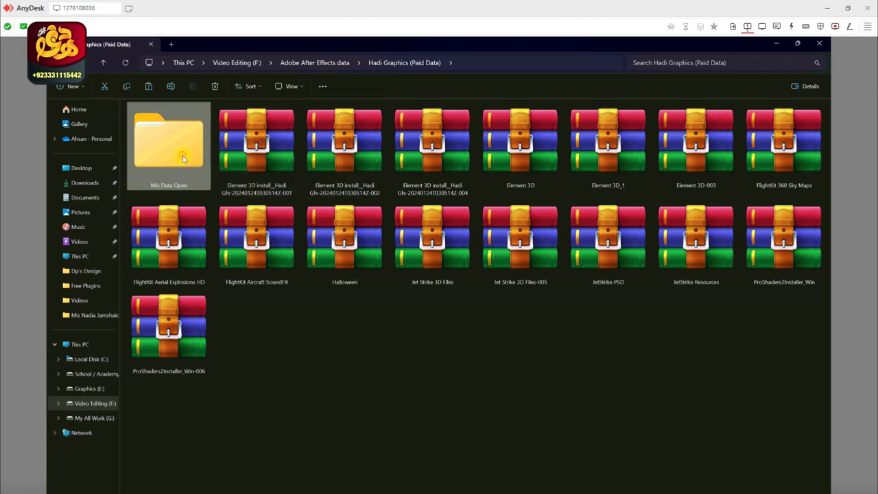
double_click(188, 166)
key(alt+Left)
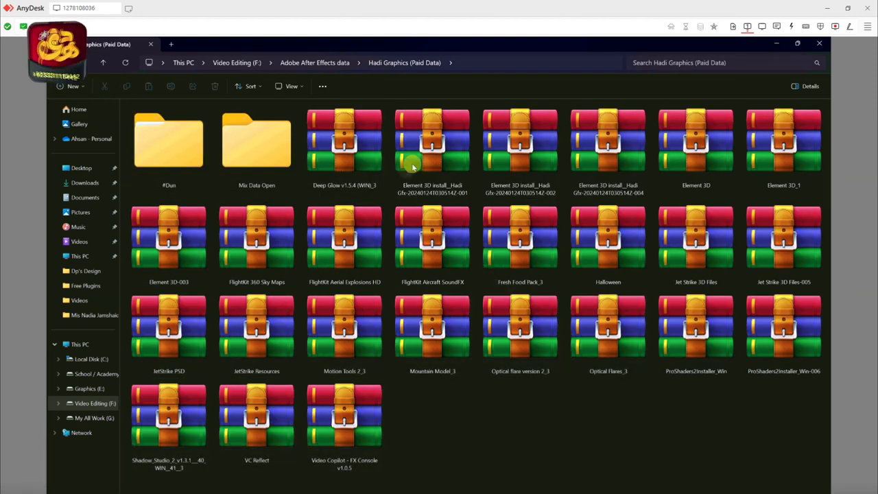
Step: Extract the Element 3D install__Hadi Gfx-20240124T030514Z-001 archive into its own folder and open its inner folder to inspect the contents
right_click(429, 154)
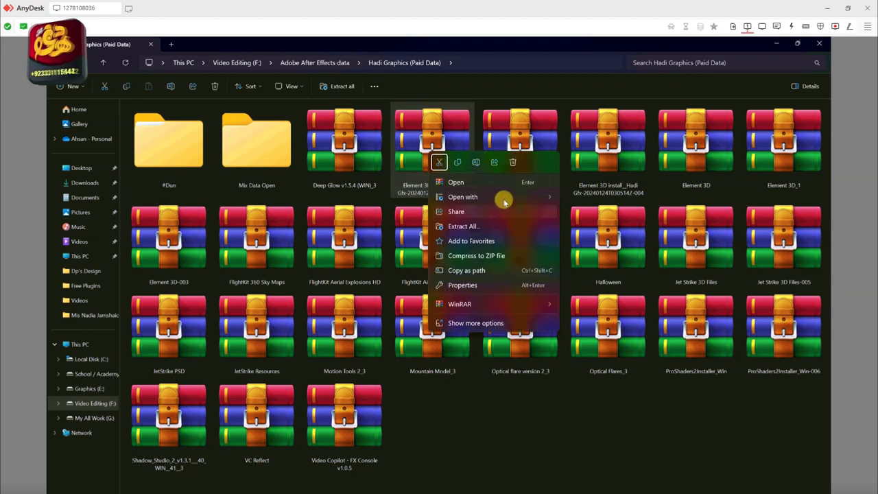
mouse_move(542, 304)
click(590, 320)
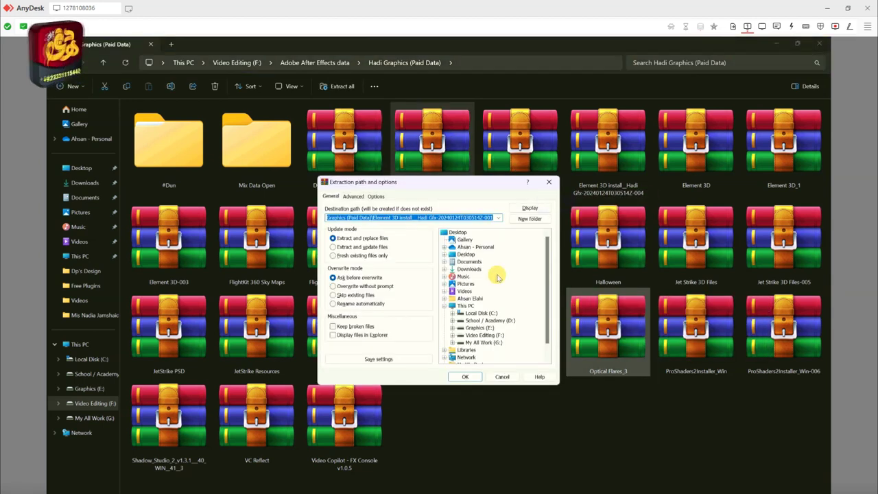
click(466, 377)
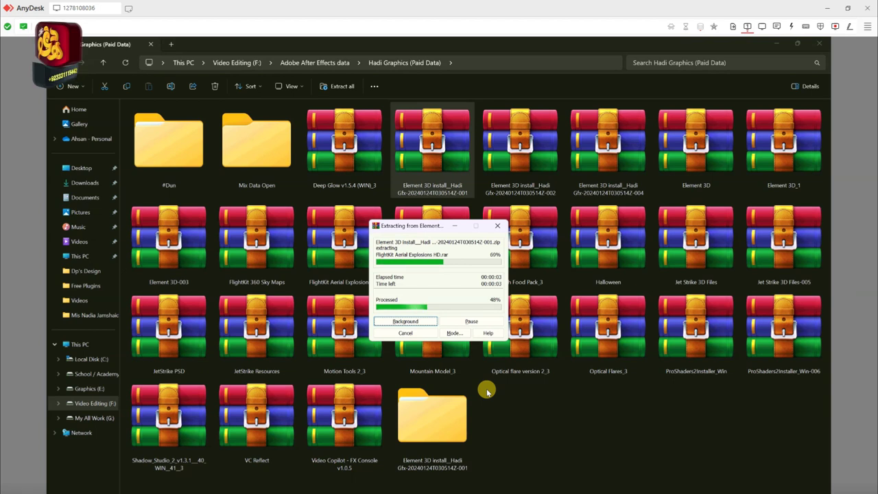
double_click(433, 415)
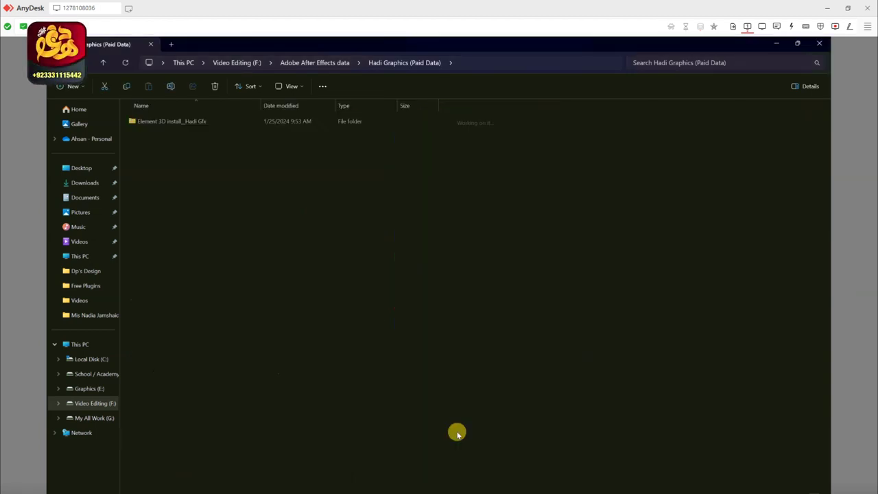
double_click(168, 122)
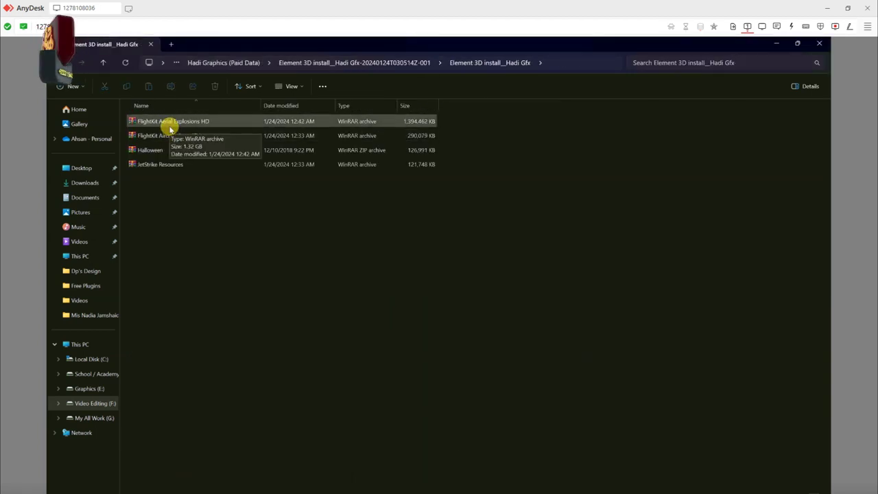
Step: Return to Hadi Graphics (Paid Data) and delete the extracted Element 3D install__Hadi Gfx-20240124T030514Z-001 folder
click(103, 62)
click(102, 63)
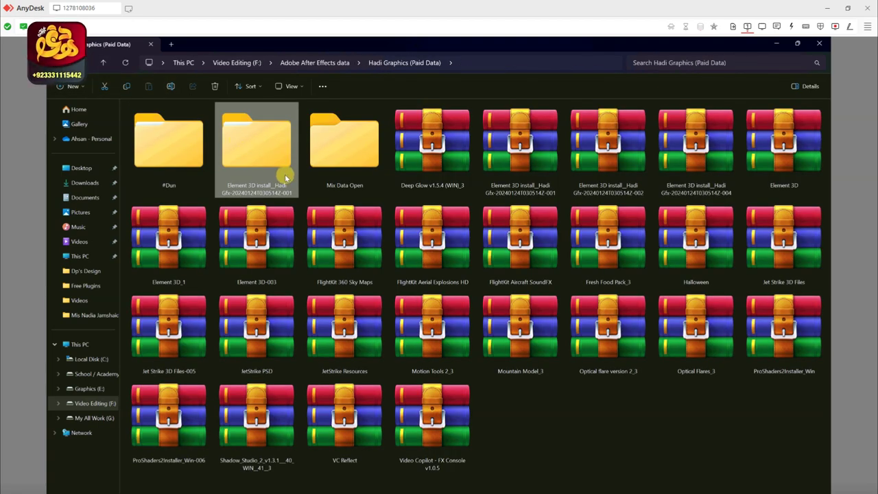
key(Delete)
Step: Check the contents of the Mix Data Open folder and delete the folder
double_click(266, 164)
key(alt+Left)
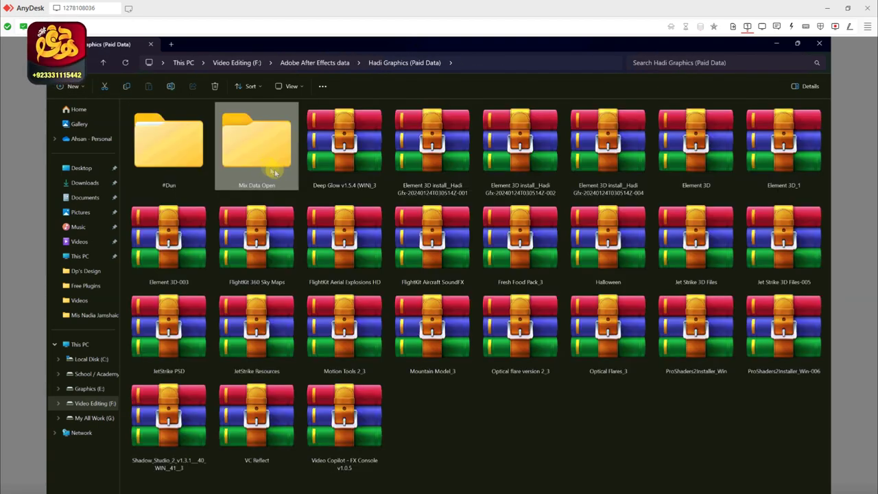
key(Delete)
click(594, 158)
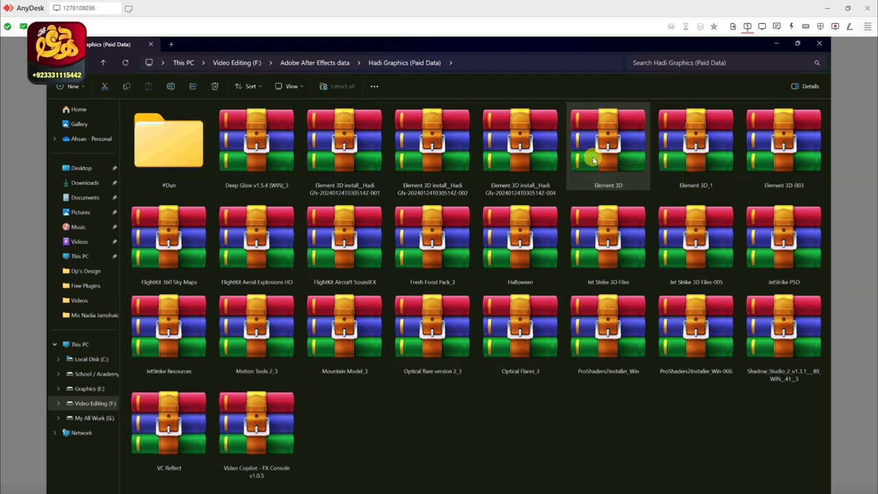
Step: Extract the Element 3D archive into its own folder and move the archive into #Dun
right_click(594, 158)
mouse_move(638, 308)
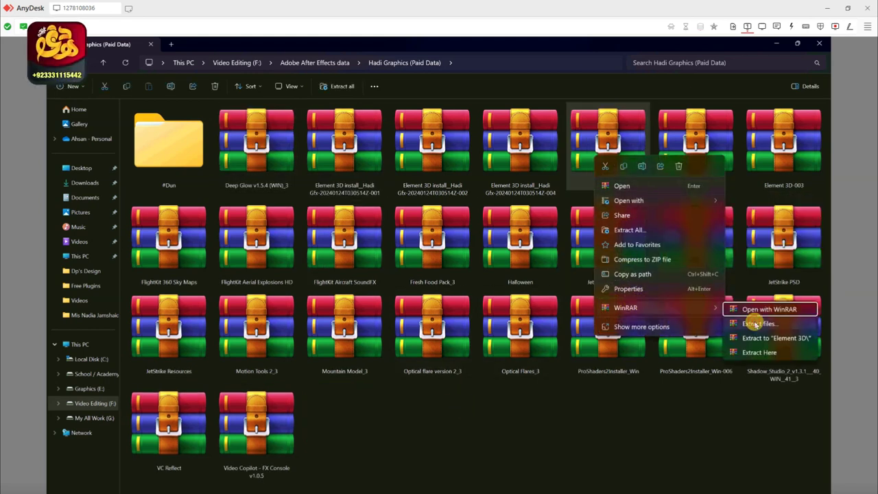
click(756, 324)
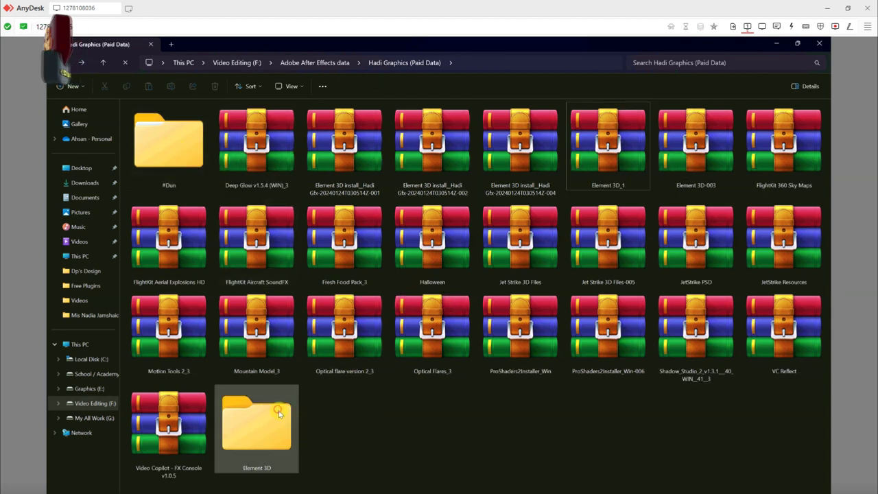
Step: Open the extracted Element 3D folder and display its files as larger icons
double_click(344, 422)
click(285, 85)
click(297, 110)
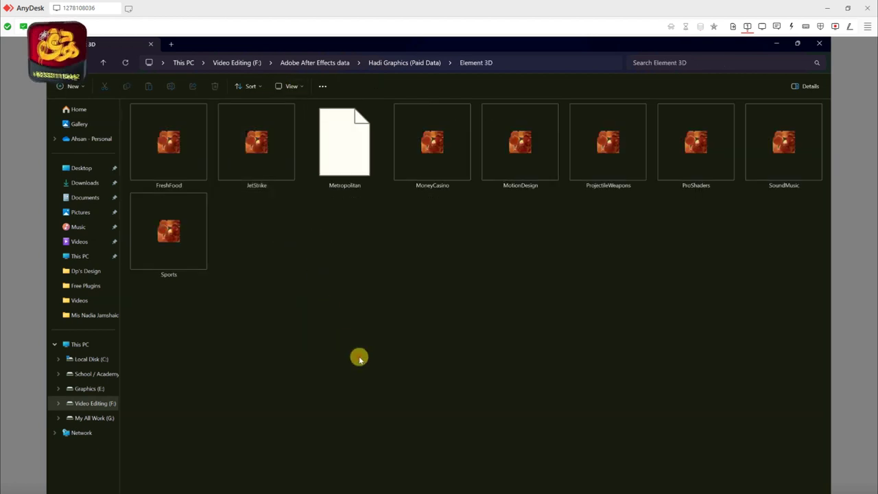
Step: Run the FreshFood installer, install the Fresh Food Pack and finish the wizard
double_click(165, 153)
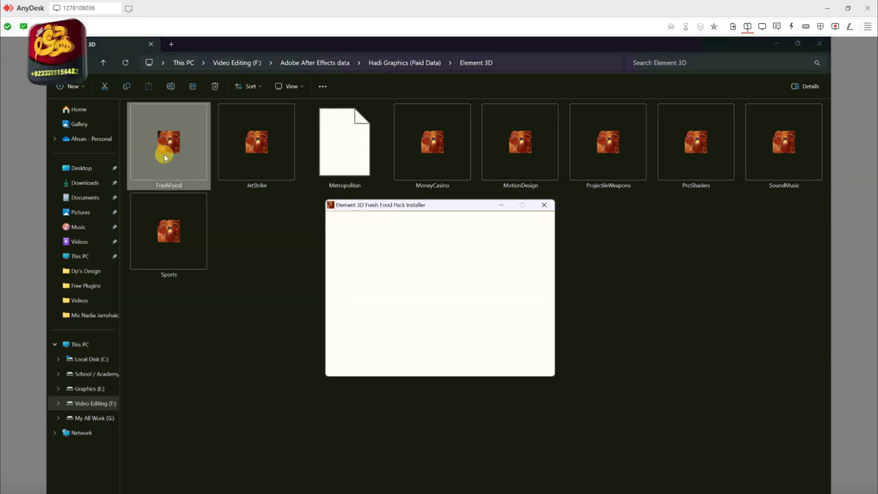
click(476, 365)
click(476, 365)
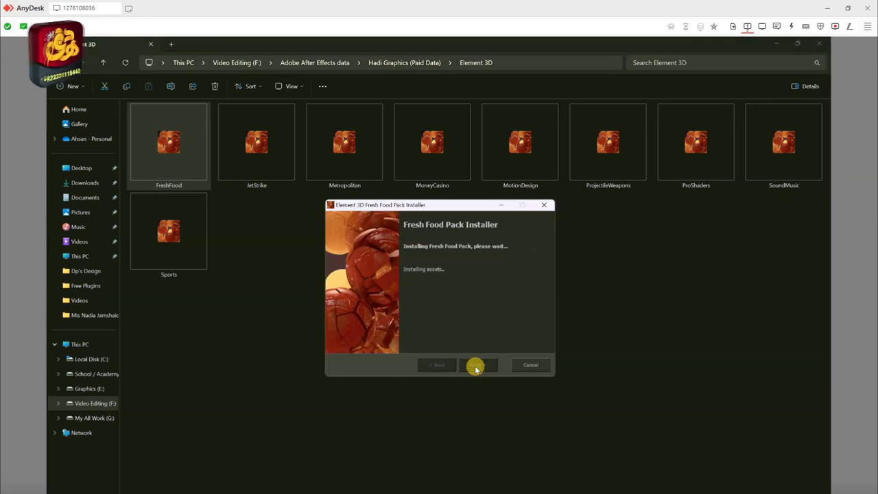
click(477, 365)
click(411, 349)
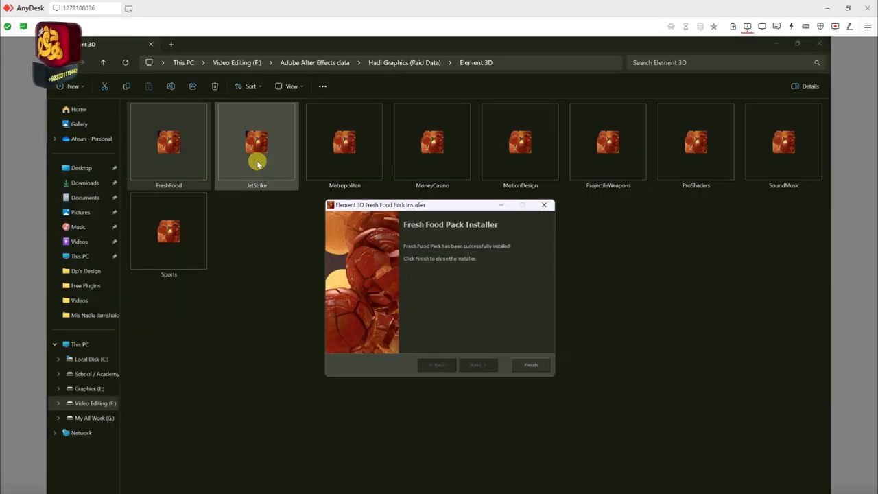
click(529, 368)
Step: Run the JetStrike installer, allow it to make changes, and start installing the Jet Strike Pack
click(252, 173)
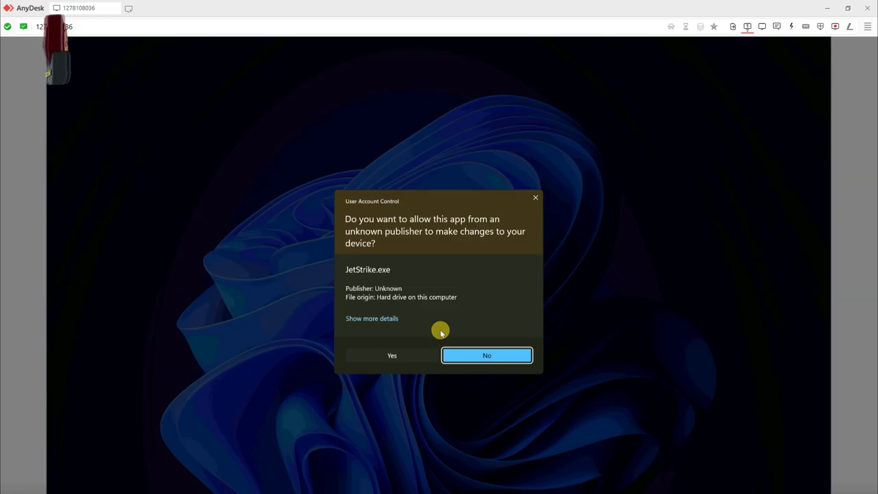
click(408, 353)
click(475, 365)
click(474, 365)
click(474, 365)
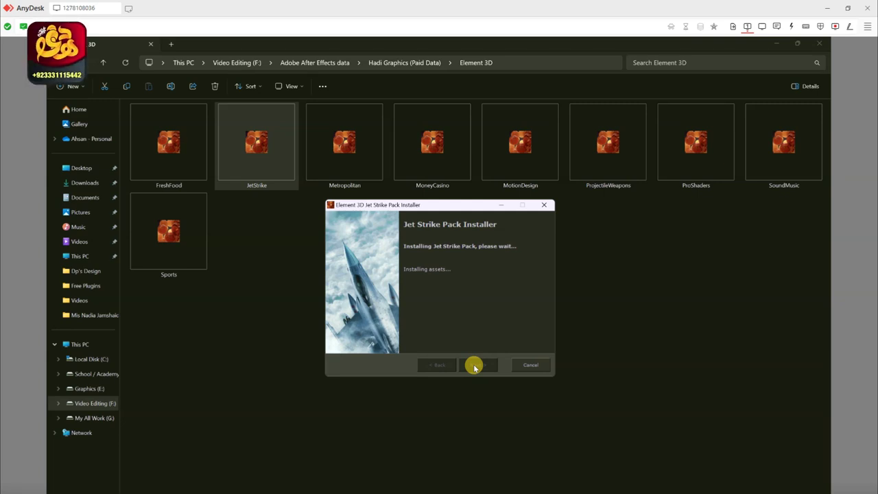
Step: Run the Metropolitan installer, allow it to make changes, and start installing the Metropolitan Pack
click(350, 160)
double_click(355, 164)
click(408, 355)
click(472, 365)
click(473, 365)
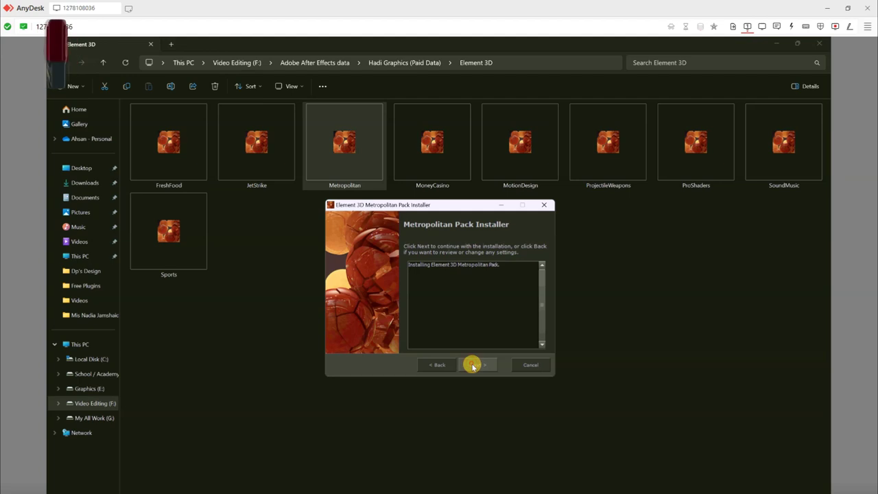
click(472, 365)
Step: Run the MoneyCasino installer through its wizard and allow the LZ Expansion Utility to make changes
double_click(441, 164)
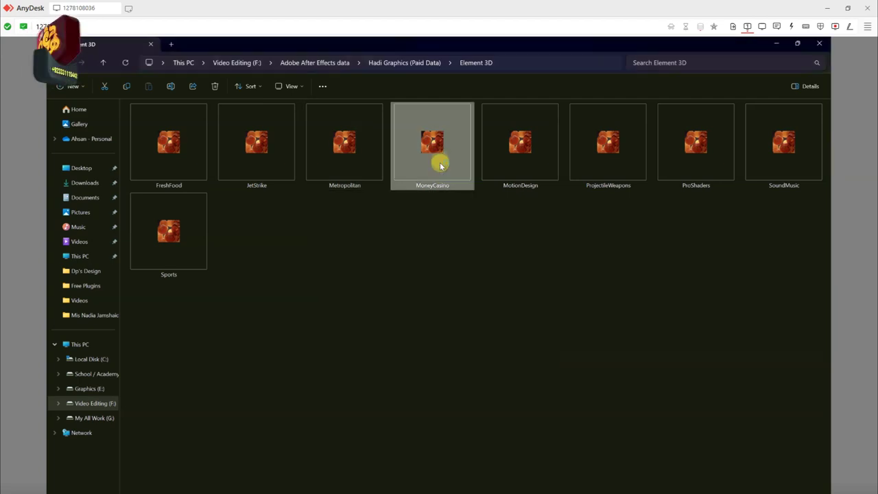
click(480, 364)
click(481, 365)
click(481, 364)
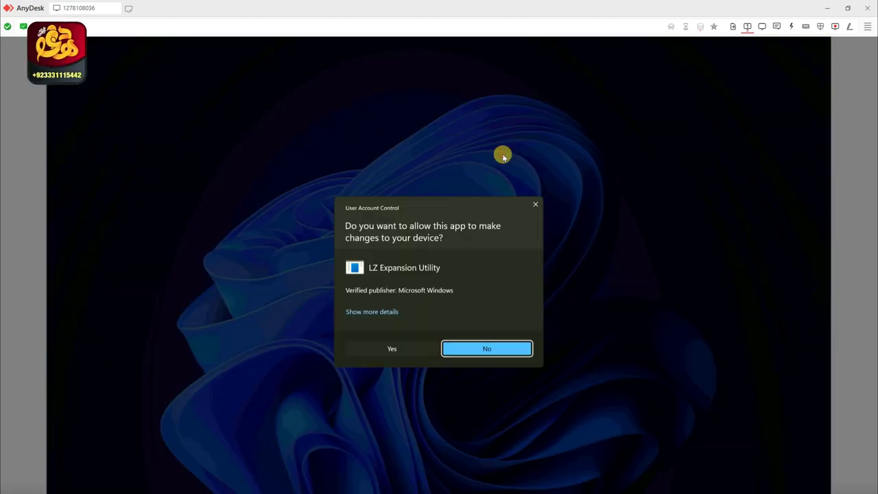
click(421, 348)
Step: Run the MotionDesign installer through its wizard and allow the LZ Expansion Utility to make changes
double_click(512, 144)
click(481, 365)
click(481, 364)
click(481, 365)
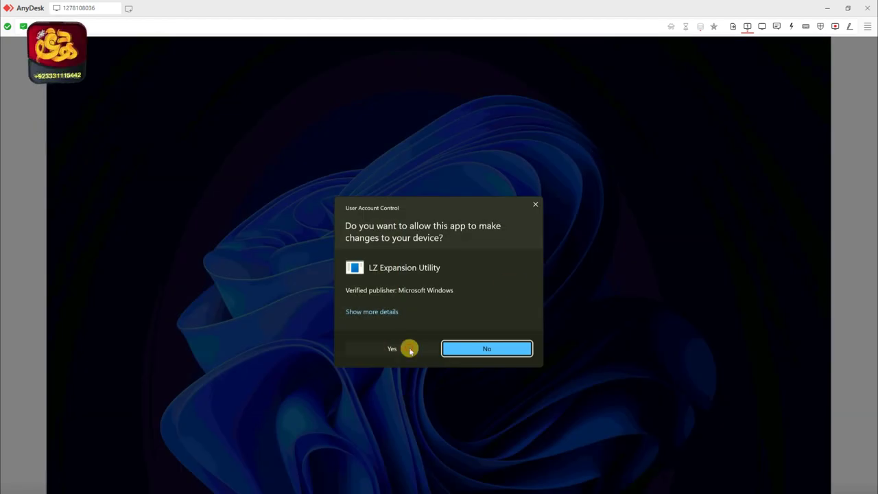
click(410, 350)
Step: Run the ProjectileWeapons installer through its wizard and allow the LZ Expansion Utility to make changes
double_click(594, 164)
click(481, 365)
click(482, 365)
click(392, 349)
Step: Run the ProShaders installer, start installing the Pro Shaders Pack and allow its expansion utility to make changes
double_click(690, 164)
click(481, 365)
click(480, 364)
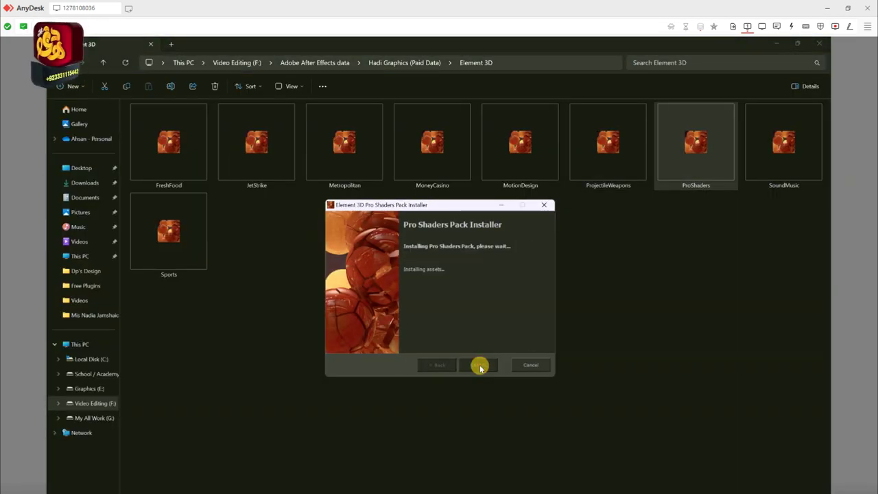
click(418, 349)
Step: Run the SoundMusic installer through its wizard and allow the LZ Expansion Utility to make changes
click(473, 364)
click(474, 364)
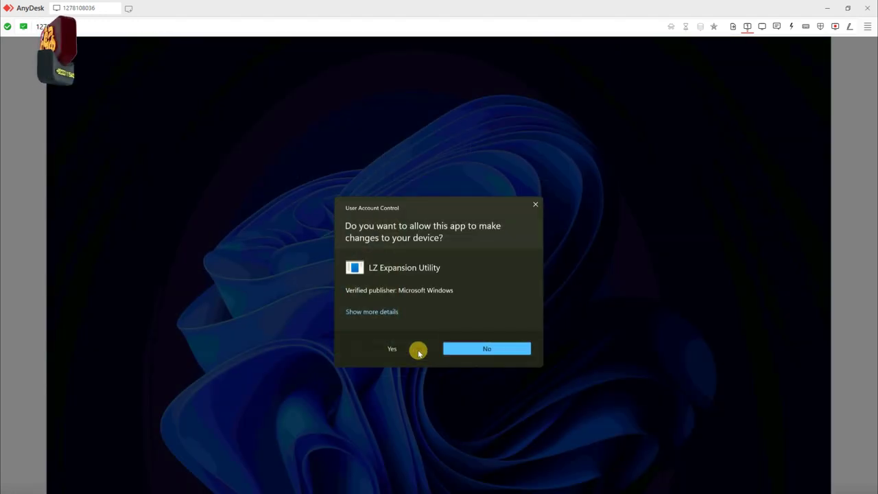
click(419, 352)
Step: Run the Sports installer, start installing the Sports Pack and allow the LZ Expansion Utility to make changes
double_click(187, 239)
click(481, 365)
click(479, 365)
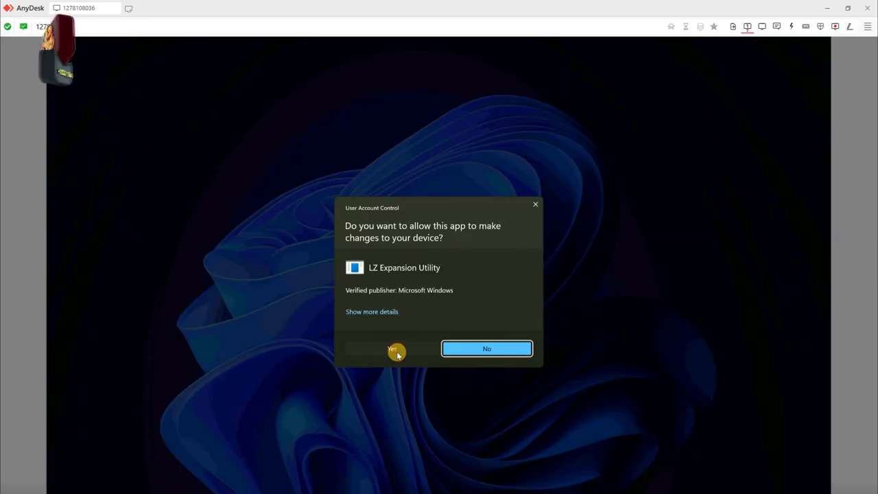
click(395, 352)
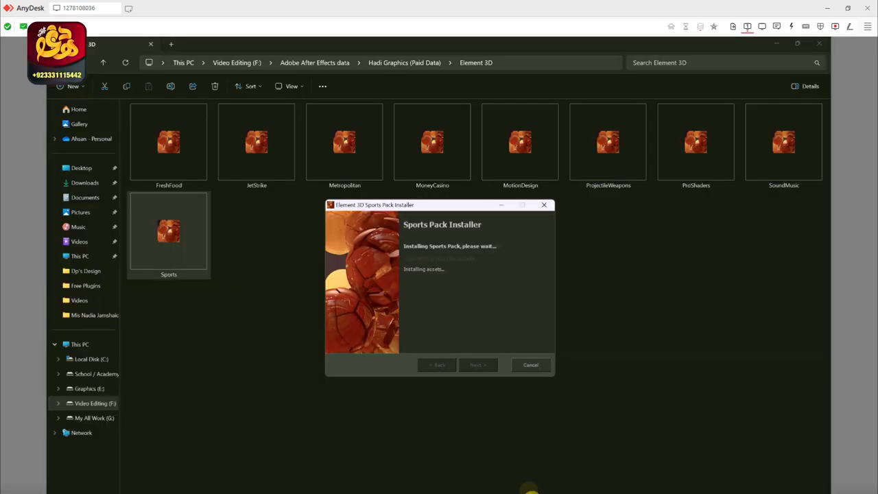
Step: Finish all the open Element 3D pack installers and return to the Hadi Graphics (Paid Data) folder
drag(425, 206, 426, 231)
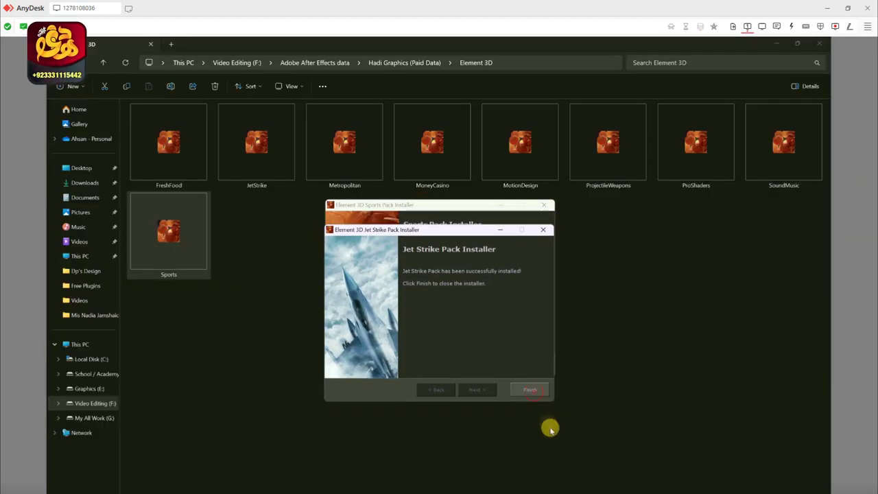
click(529, 389)
click(528, 365)
click(531, 364)
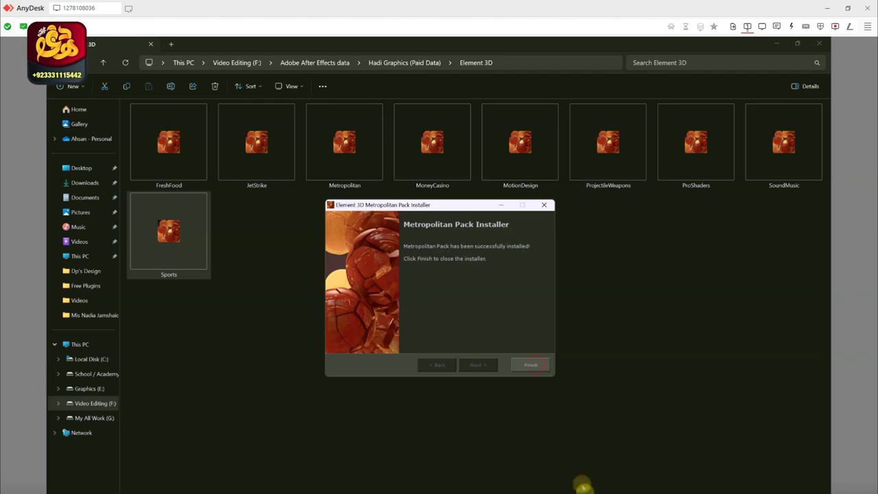
click(602, 452)
click(542, 367)
click(603, 447)
click(538, 366)
click(604, 454)
click(535, 368)
click(604, 450)
click(535, 366)
click(604, 450)
click(540, 366)
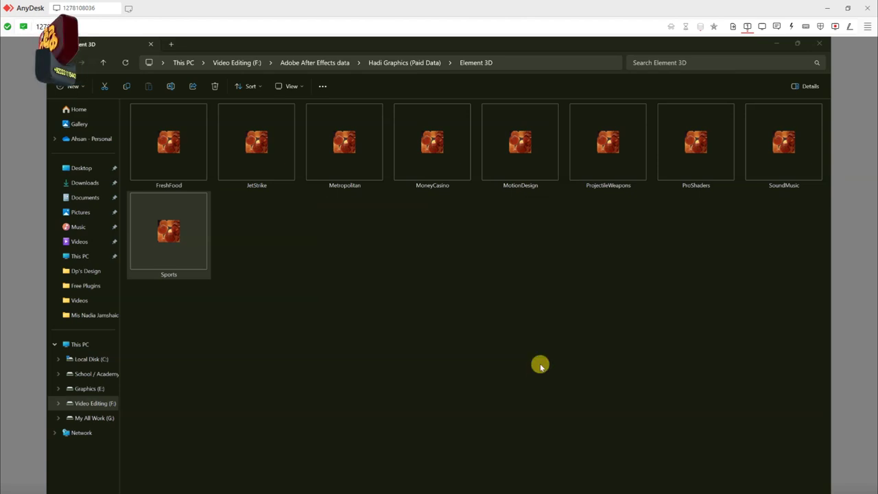
click(103, 66)
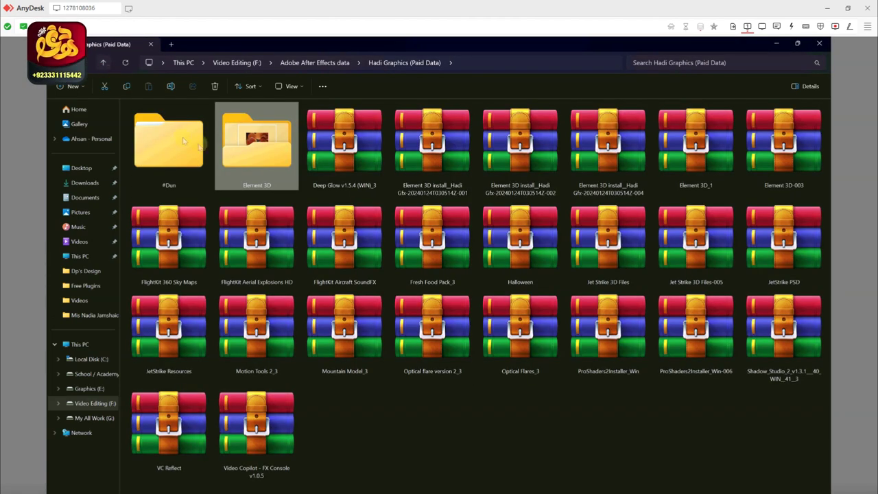
Step: Try to delete the extracted Element 3D folder
right_click(242, 143)
click(305, 152)
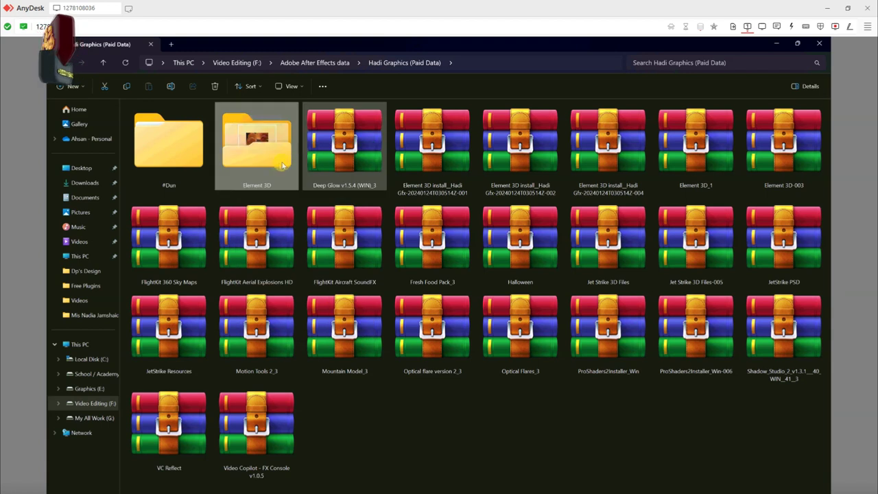
click(511, 269)
Step: Extract the Element 3D_1 archive into its own folder and move the archive into #Dun
right_click(684, 149)
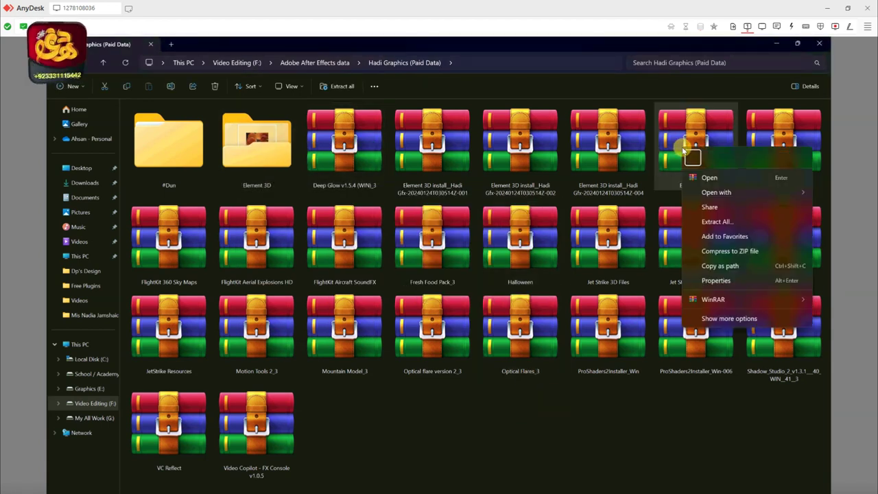
mouse_move(713, 299)
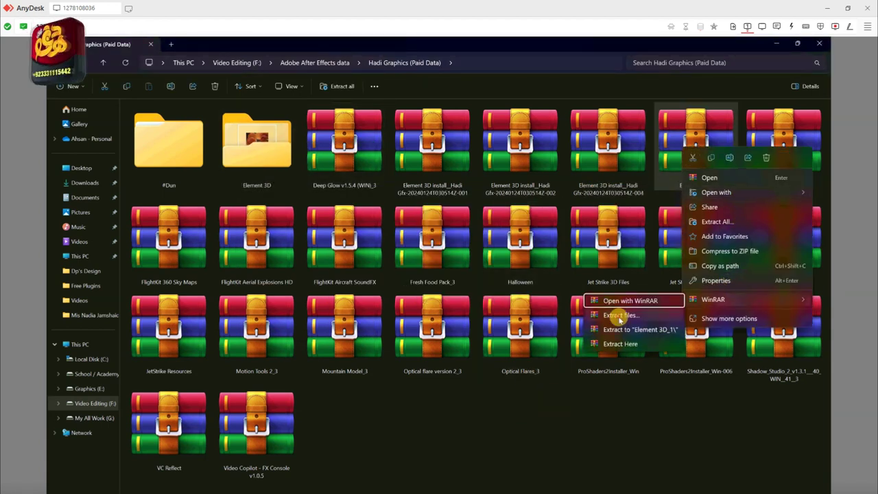
click(613, 315)
click(466, 376)
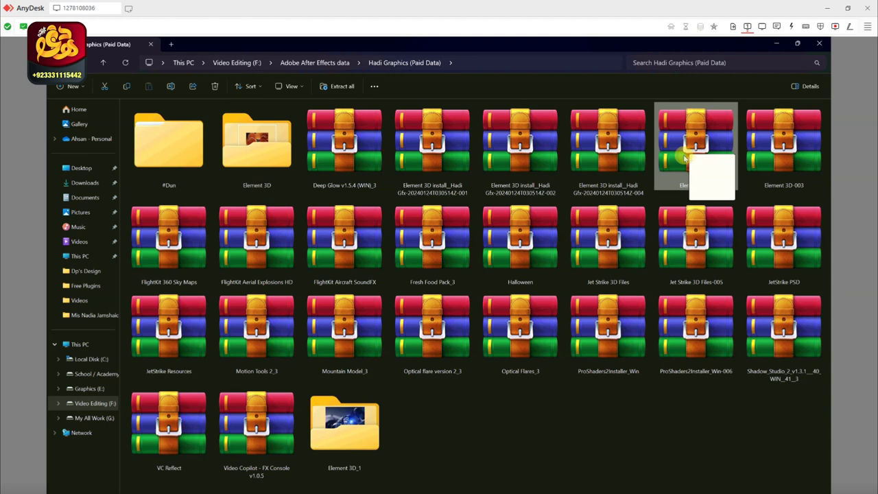
key(Delete)
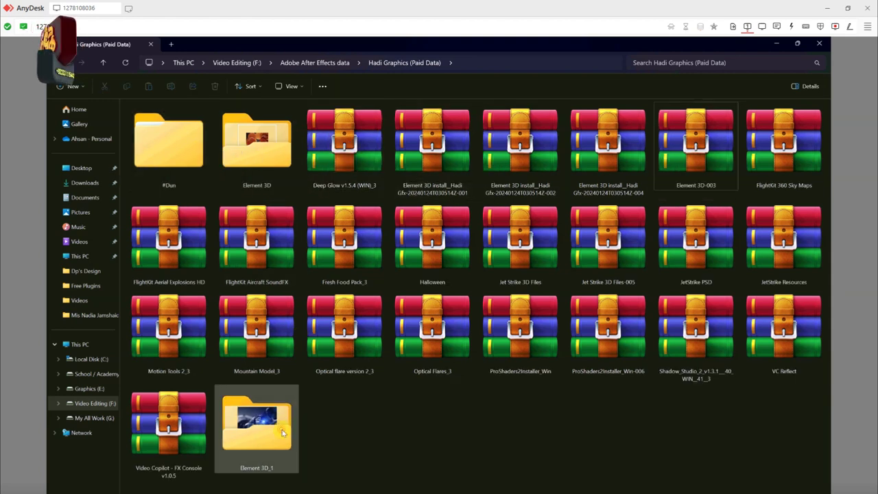
Step: Open the extracted Element 3D_1 folder and display its files as larger icons
double_click(282, 432)
click(291, 87)
click(289, 121)
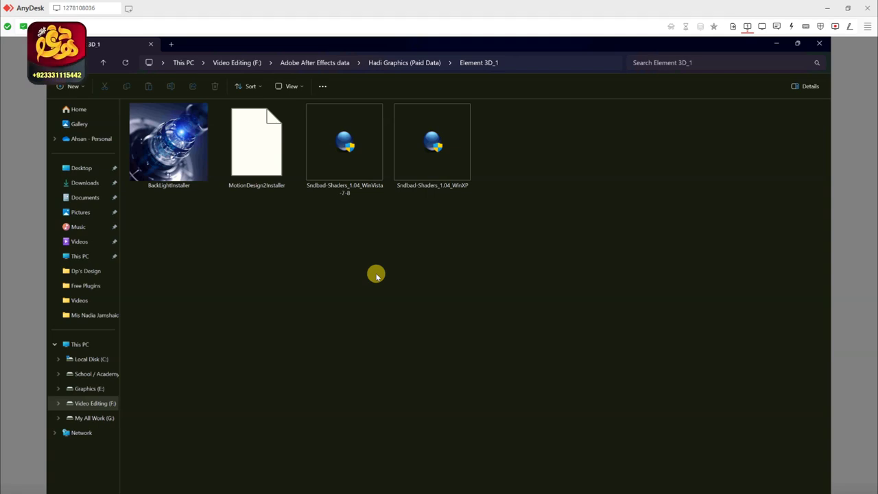
Step: Run BackLightInstaller, allow it to make changes, install the BackLight Pack and finish the wizard
click(196, 168)
ctrl+click(257, 168)
key(Return)
click(398, 353)
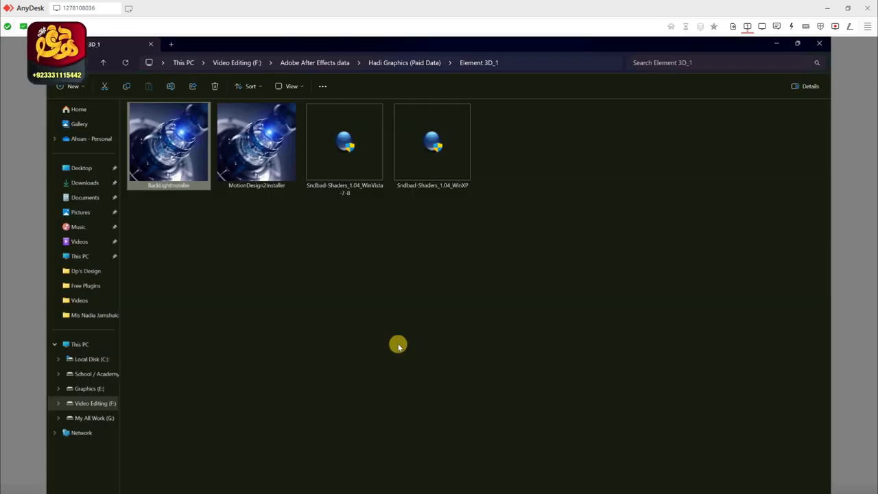
click(473, 364)
click(473, 368)
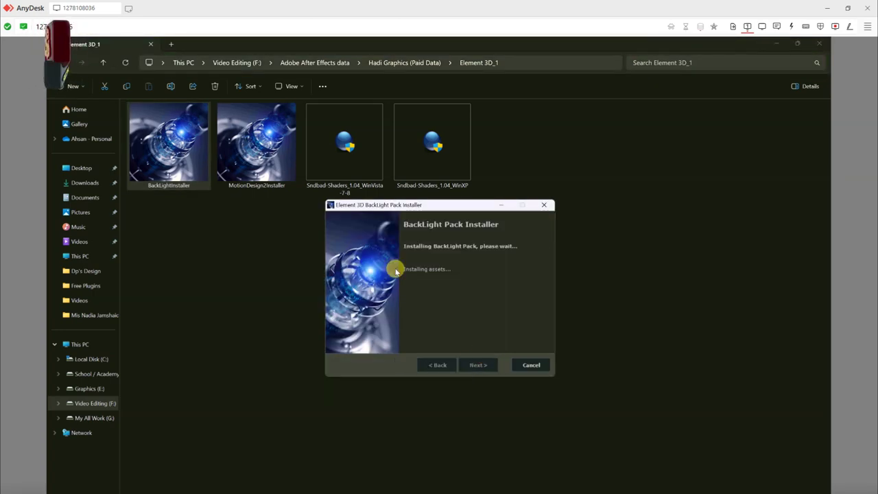
click(525, 364)
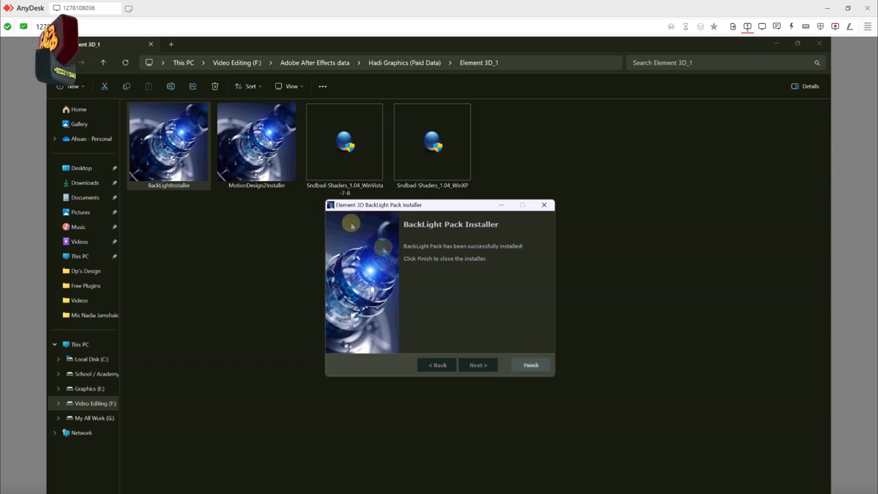
Step: Run MotionDesign2Installer, allow it to make changes, and install the Motion Design 2 Pack
click(259, 166)
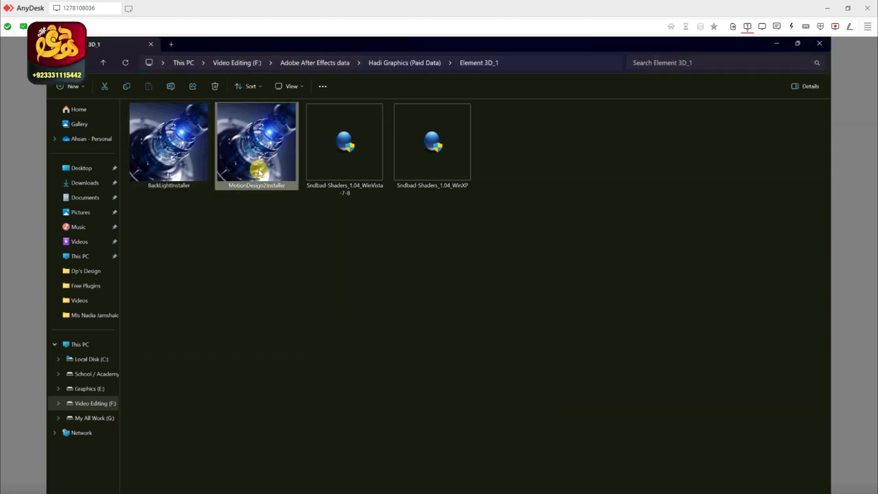
double_click(259, 172)
click(373, 354)
click(474, 365)
click(475, 365)
click(474, 367)
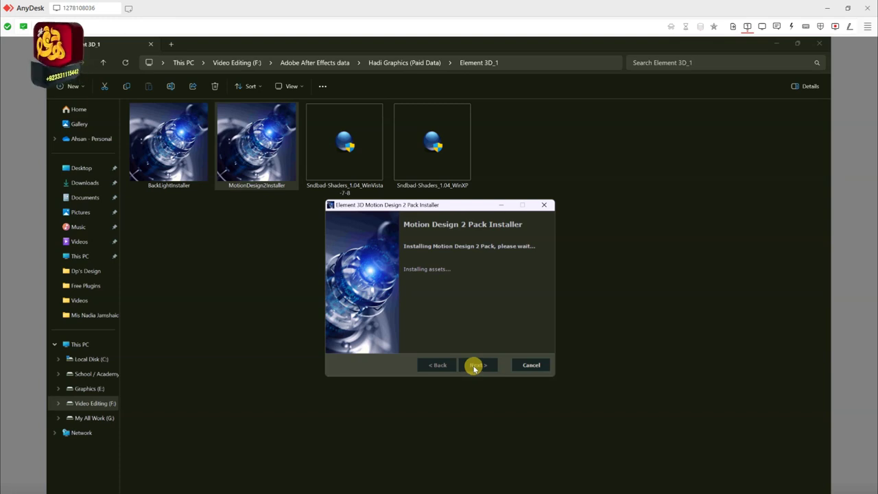
Step: Install Sndbad Shaders 1.04 using the Sndbad-Shaders_1.04_WinVista-7-8 installer
double_click(359, 157)
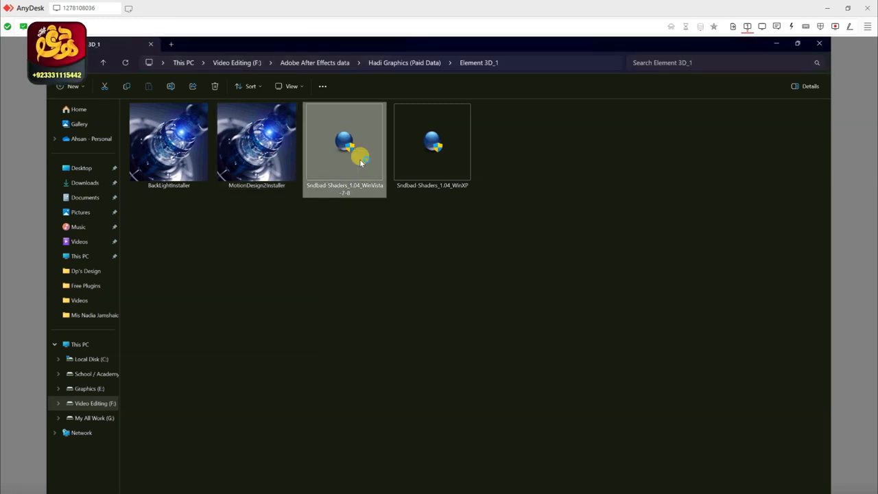
click(407, 357)
click(488, 359)
click(488, 359)
Step: Install Sndbad Shaders 1.04 using the Sndbad-Shaders_1.04_WinXP installer and finish the setup wizard
double_click(426, 161)
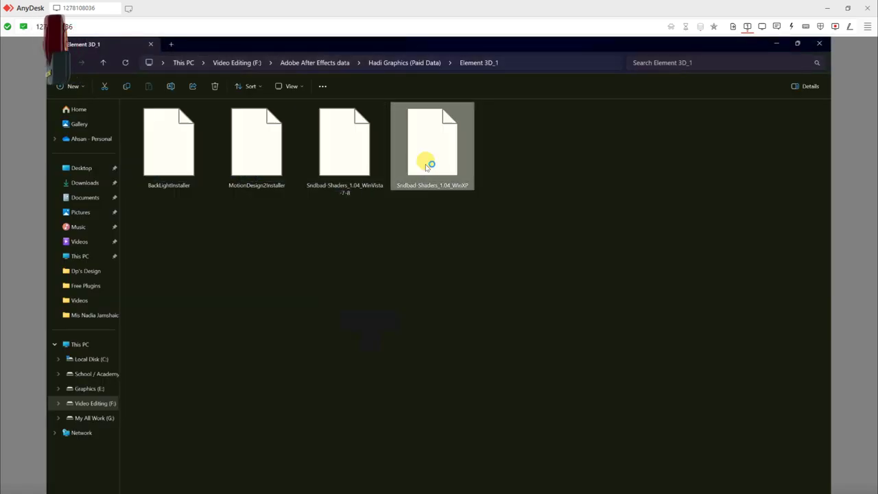
click(407, 357)
click(487, 359)
click(488, 359)
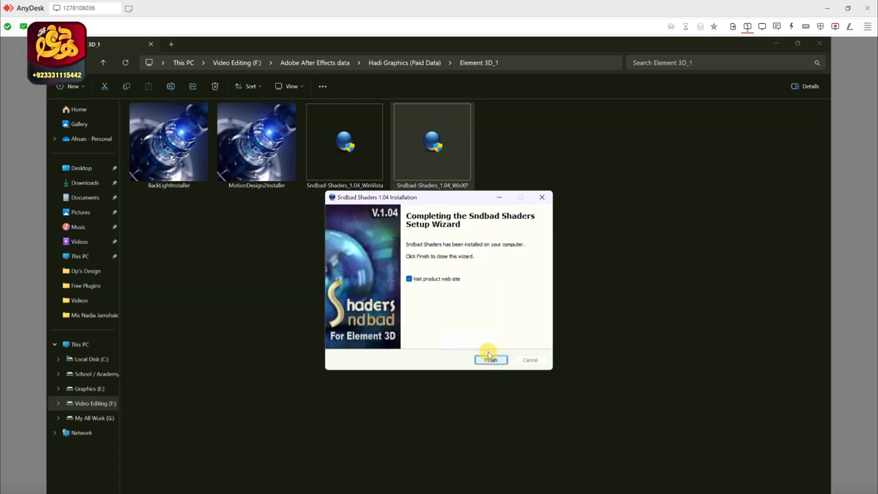
click(492, 361)
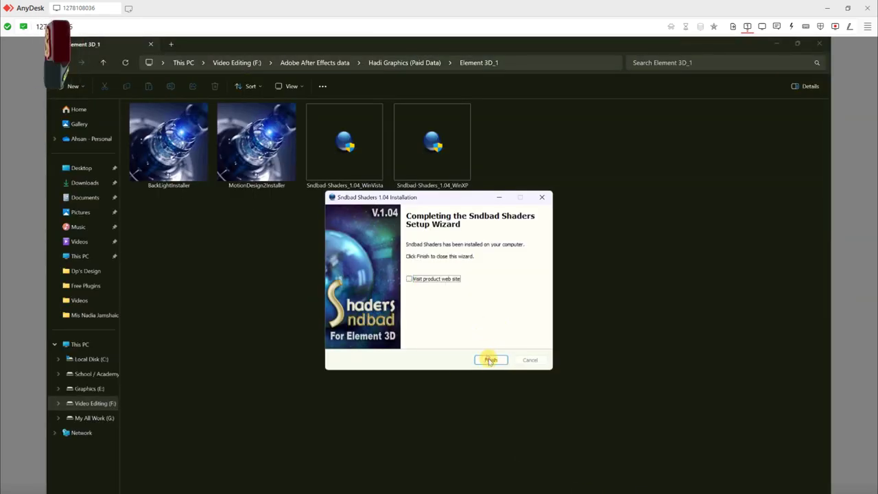
Step: Finish the Sndbad Shaders setup wizard and delete the extracted Element 3D and Element 3D_1 folders from Hadi Graphics (Paid Data)
click(490, 360)
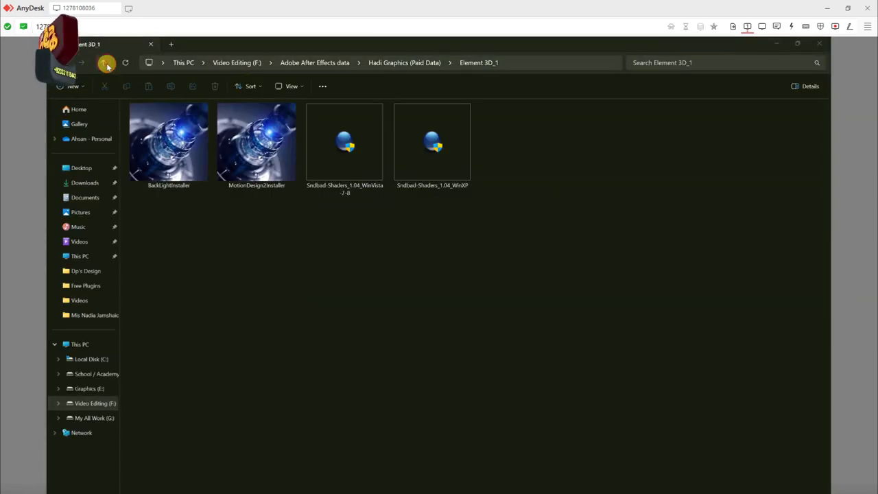
click(104, 63)
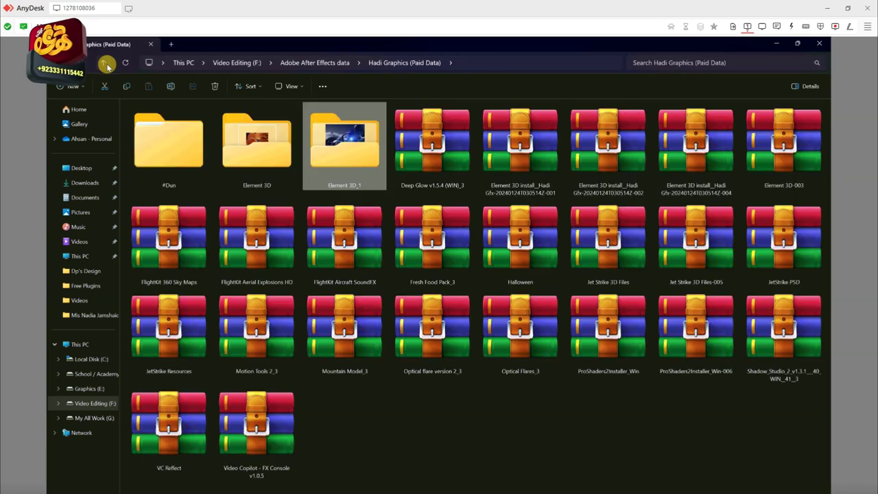
right_click(323, 149)
click(335, 157)
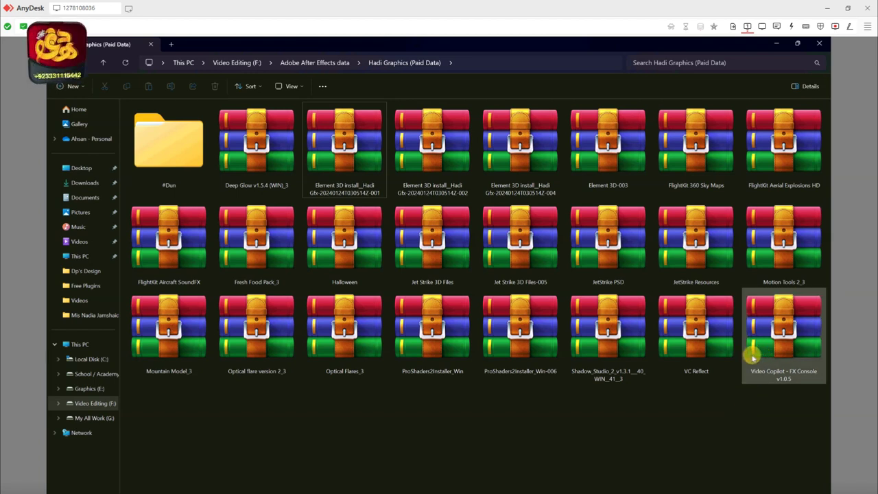
Step: Extract the Element 3D-003 archive into its own folder and move the archive into the #Dun folder
right_click(613, 164)
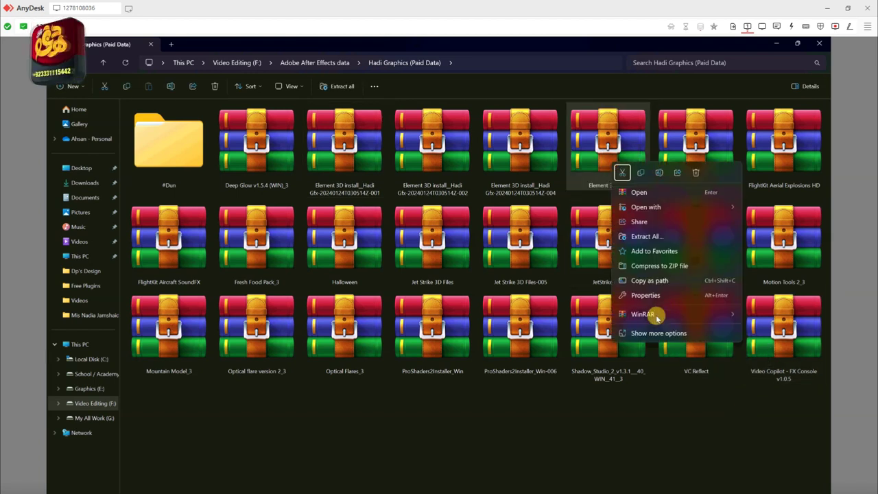
mouse_move(657, 318)
click(523, 327)
click(466, 373)
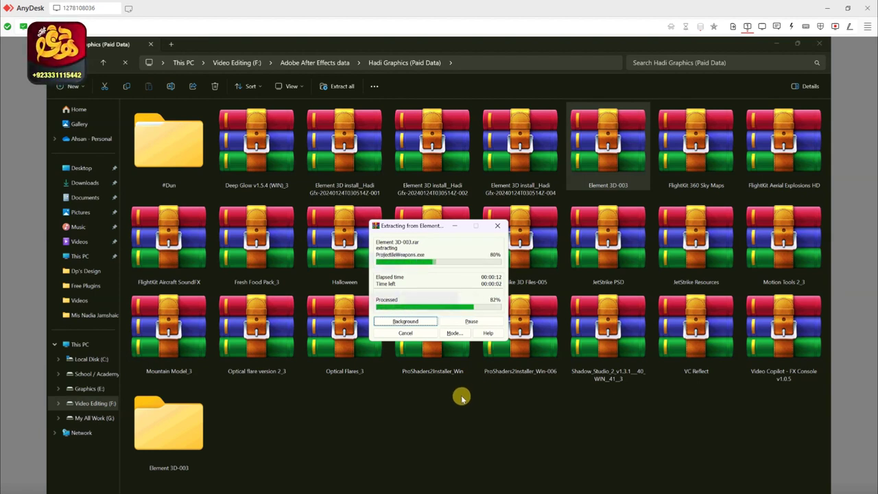
drag(596, 156, 172, 145)
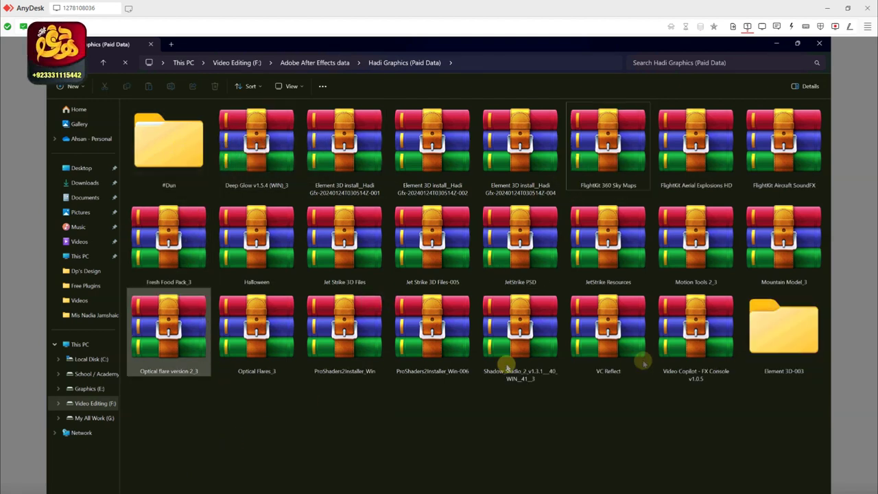
Step: Examine the installers in the extracted Element 3D-003 folder and compare them with the Element 3D archive in #Dun
double_click(769, 332)
click(292, 85)
click(294, 123)
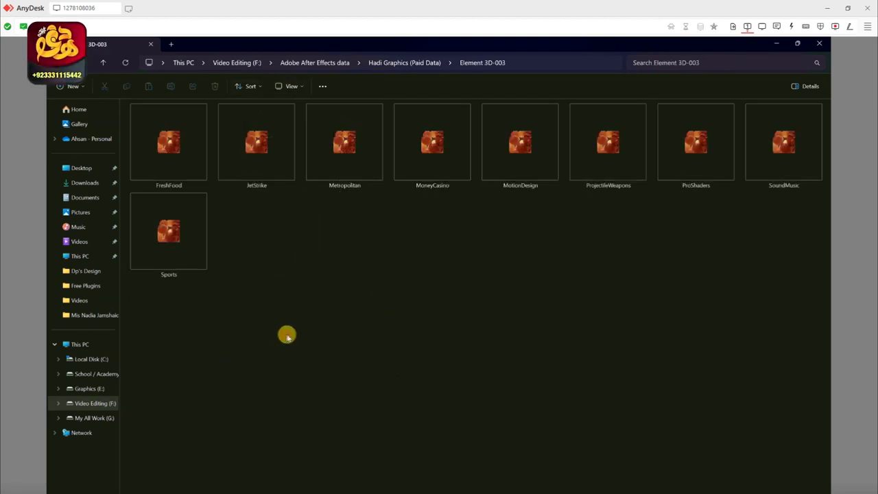
key(alt+Left)
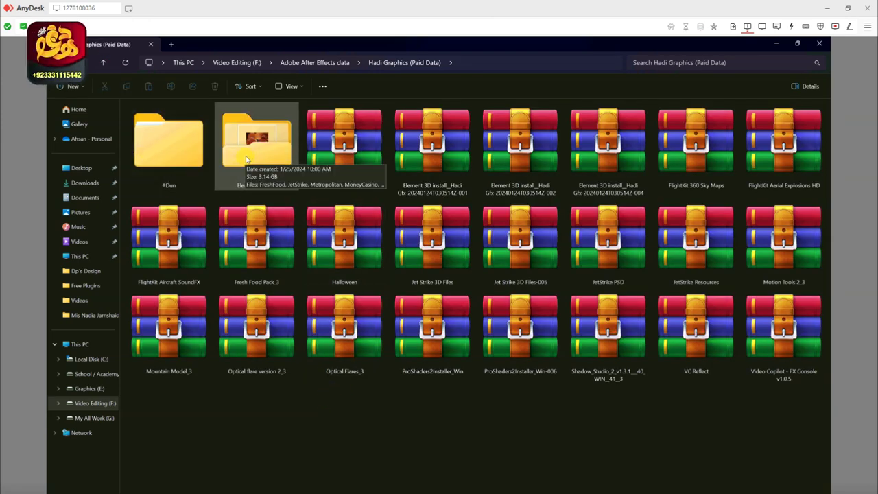
double_click(197, 146)
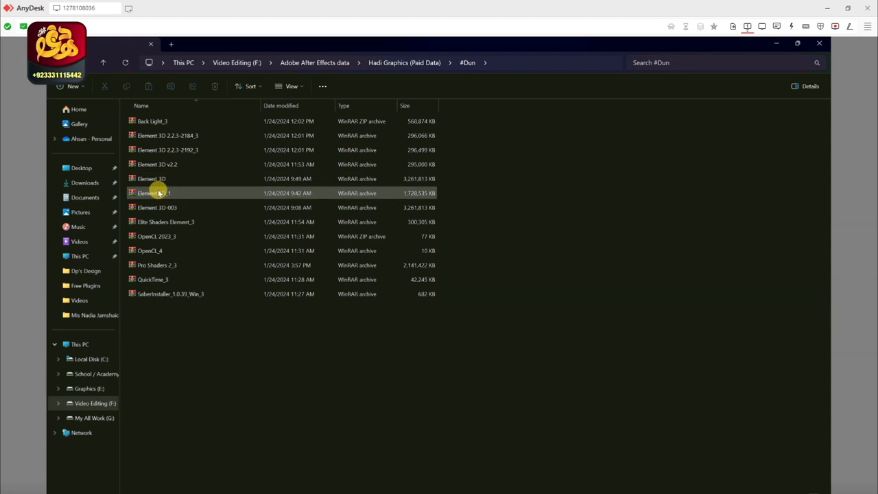
key(alt+Left)
double_click(167, 134)
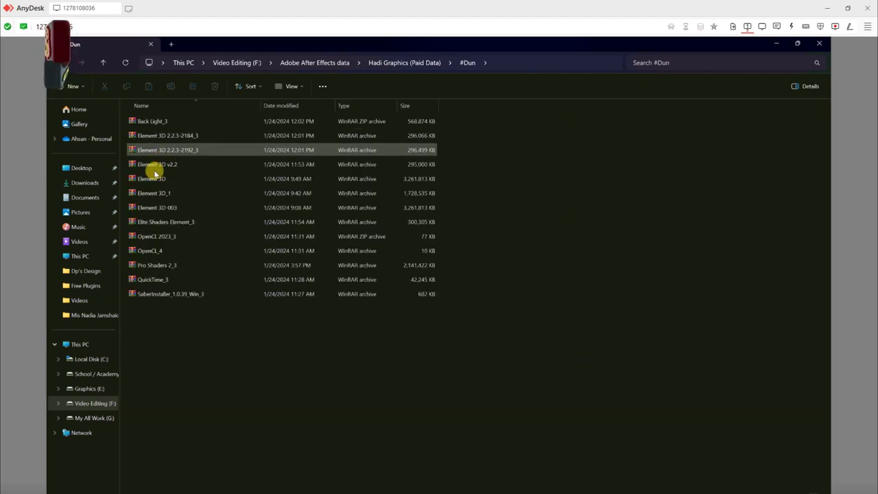
double_click(155, 180)
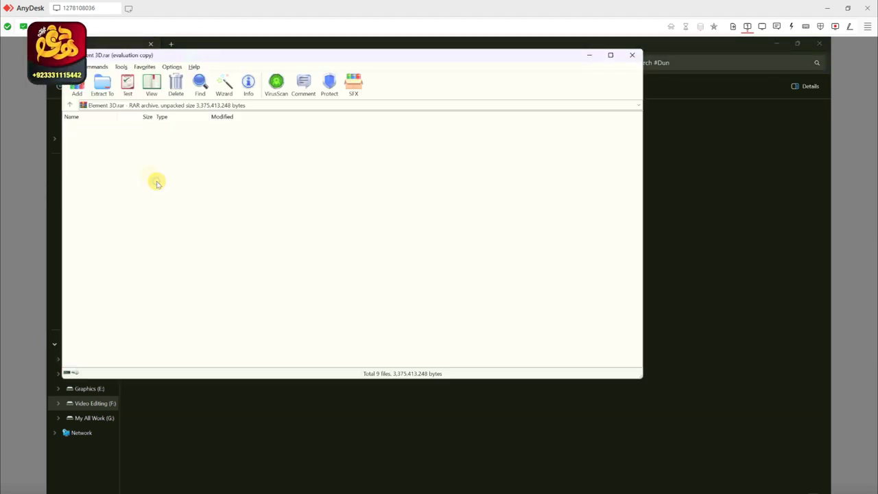
key(Escape)
click(632, 55)
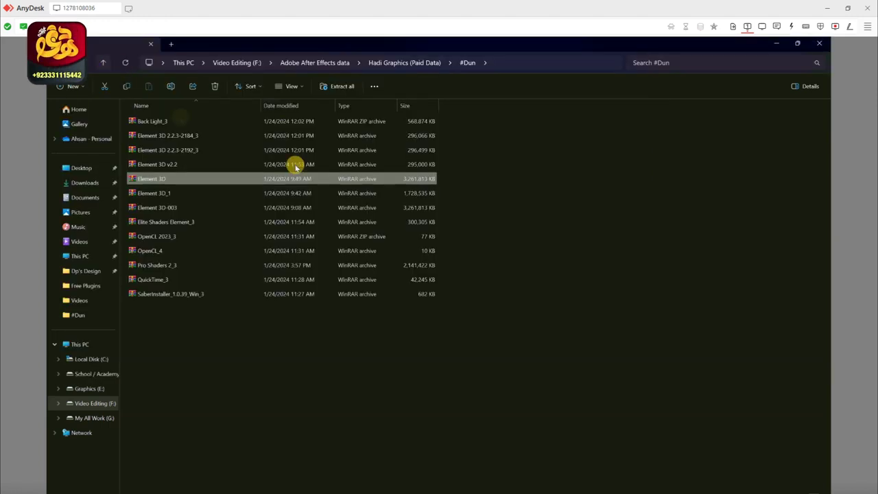
Step: Delete the extracted Element 3D-003 folder from Hadi Graphics (Paid Data)
key(alt+Left)
right_click(254, 145)
click(314, 159)
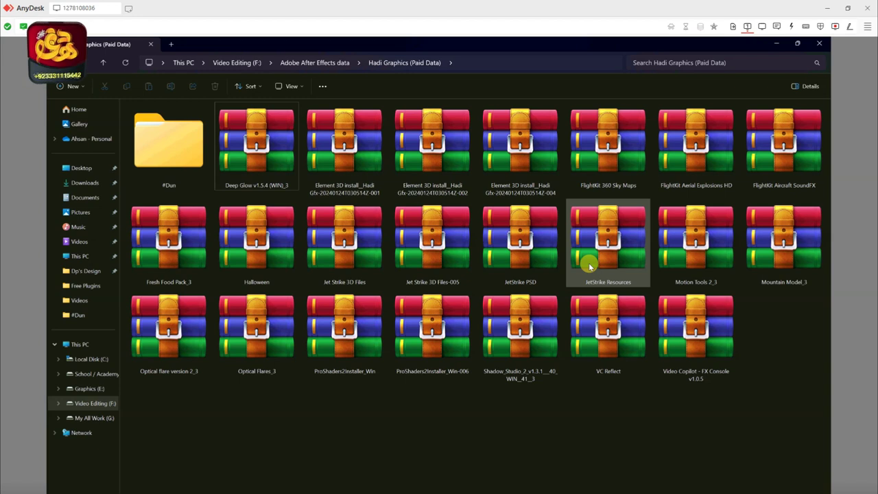
Step: Cut the Halloween, Jet Strike 3D Files, Jet Strike 3D Files-005, JetStrike PSD, JetStrike Resources and Mountain Model_3 archives
click(347, 266)
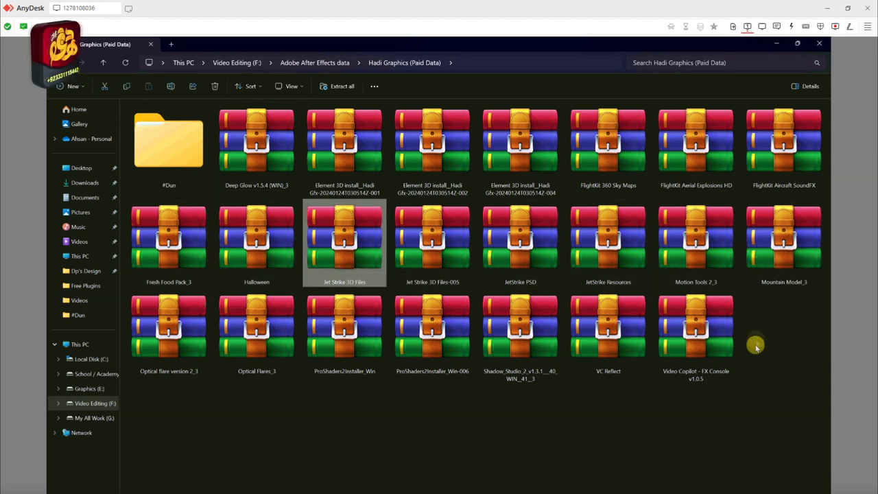
click(765, 260)
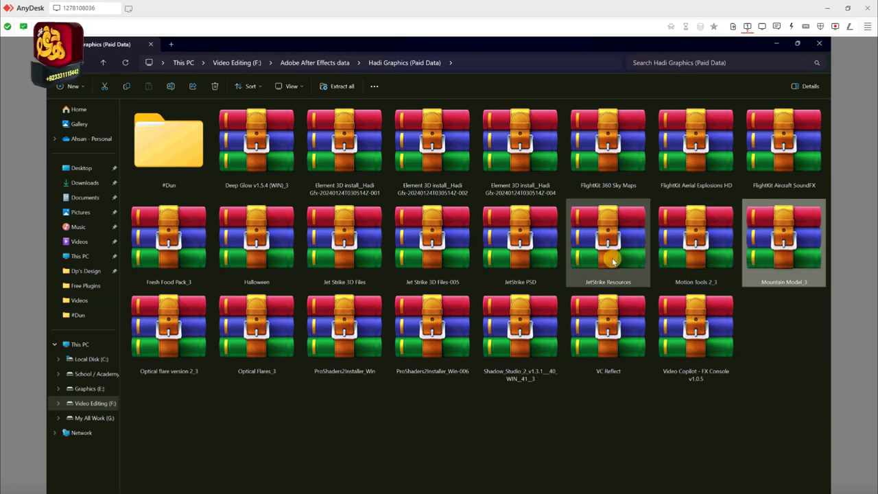
ctrl+click(611, 254)
ctrl+click(514, 254)
ctrl+click(428, 255)
ctrl+click(343, 256)
ctrl+click(245, 256)
key(ctrl+x)
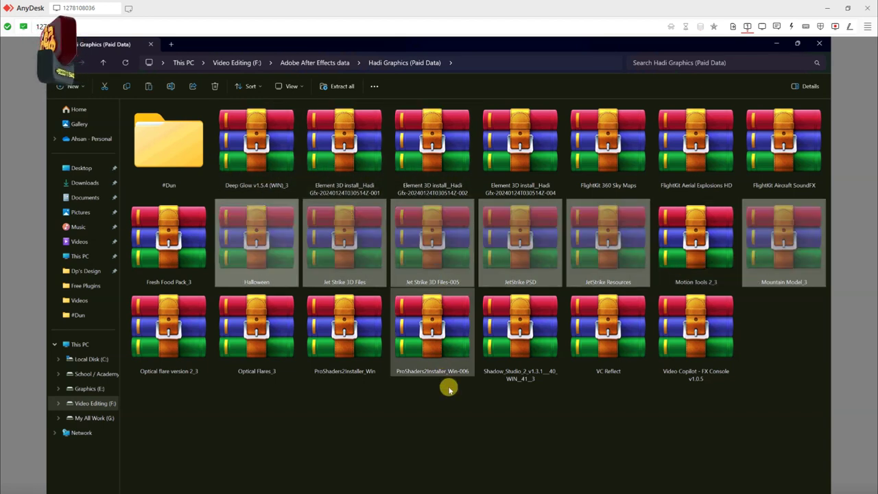
Step: Create a folder named ETC in Hadi Graphics (Paid Data) and paste the cut archives into it
right_click(396, 428)
mouse_move(507, 372)
click(541, 312)
text(ETC)
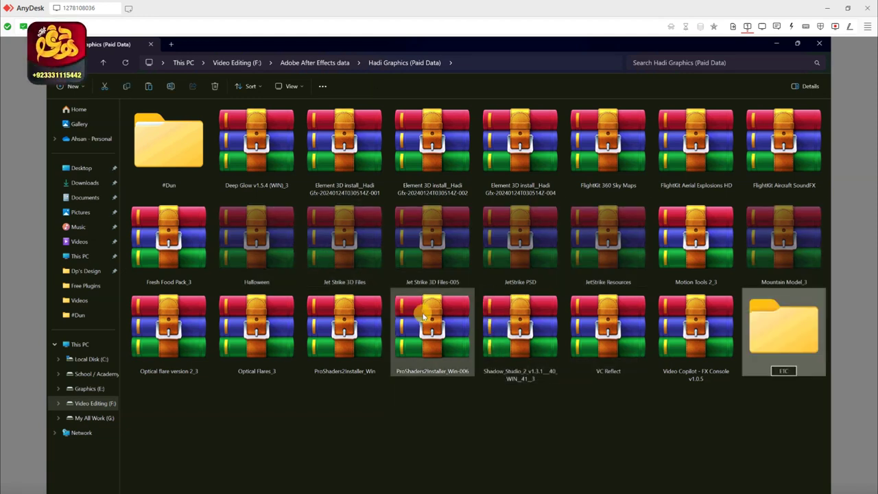
key(Return)
key(Return)
key(ctrl+v)
key(BackSpace)
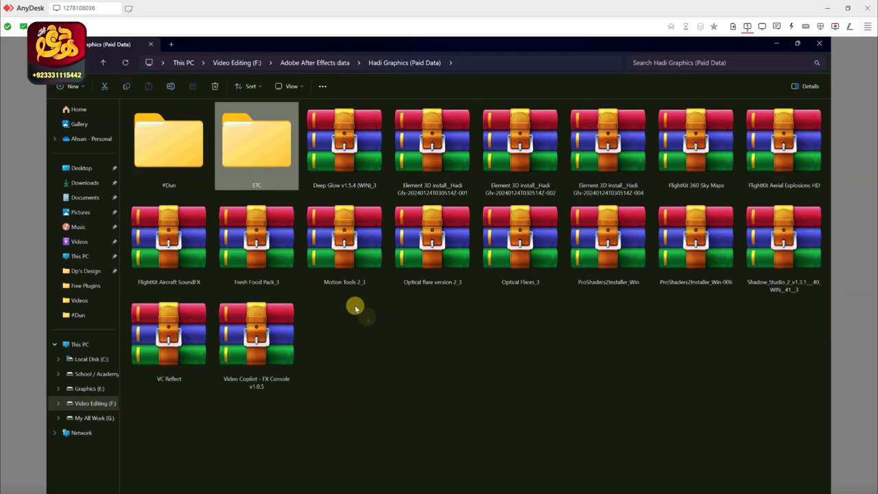
Step: Check the contents of the Element 3D install archive ending in -001 and delete that archive
click(599, 155)
double_click(446, 144)
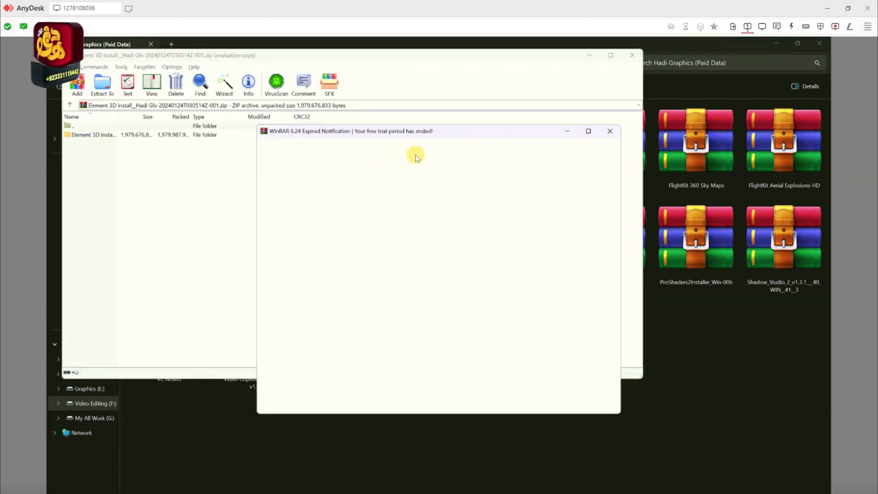
click(610, 131)
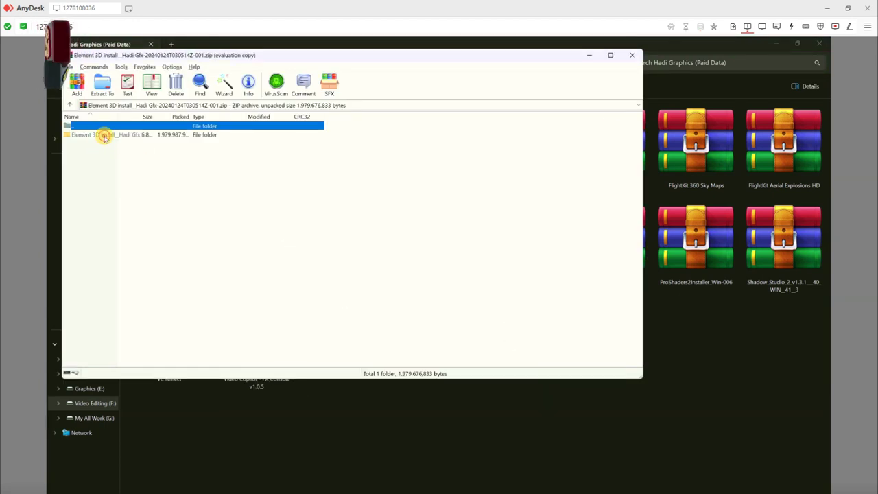
double_click(97, 135)
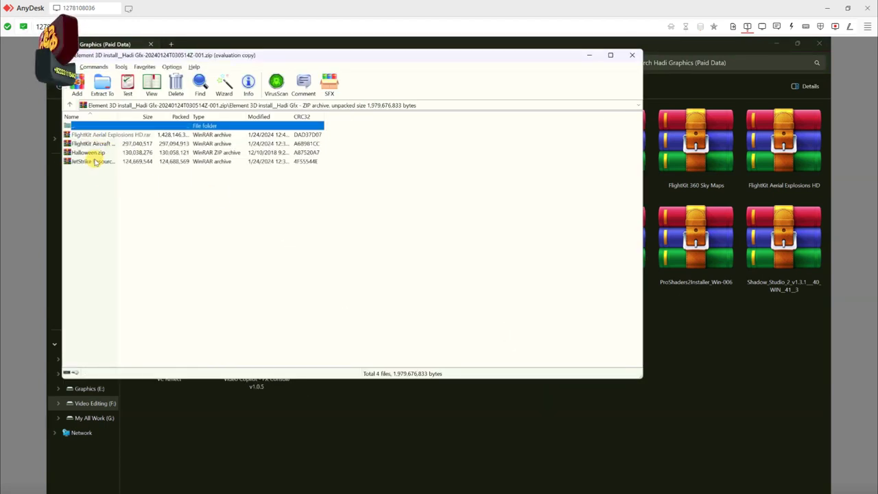
click(633, 58)
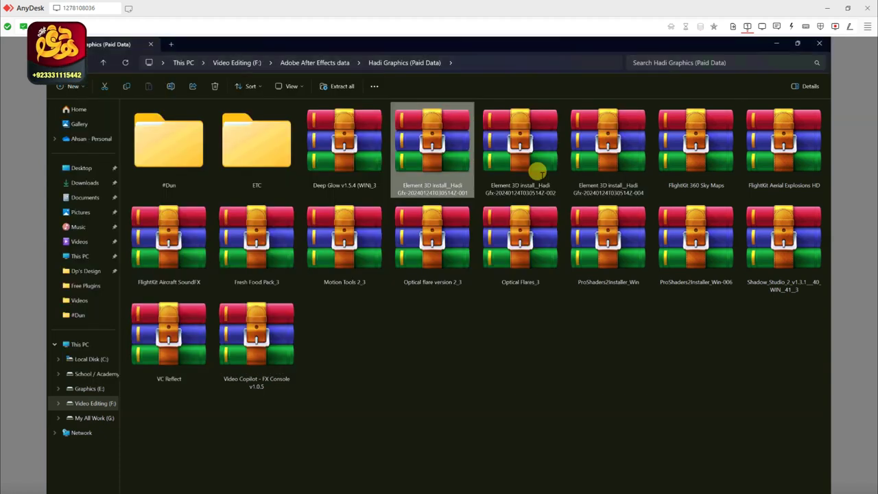
key(Delete)
Step: Check the contents of the Element 3D install archive ending in -002 and delete that archive
double_click(414, 163)
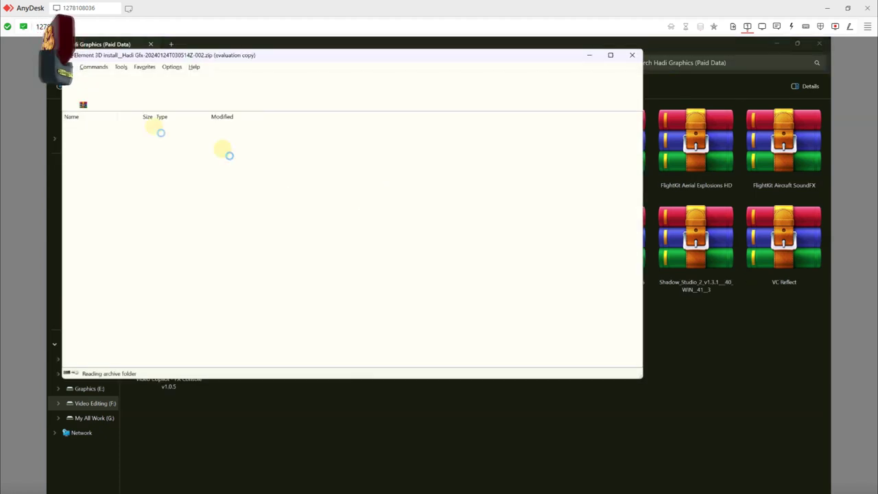
key(Escape)
double_click(96, 134)
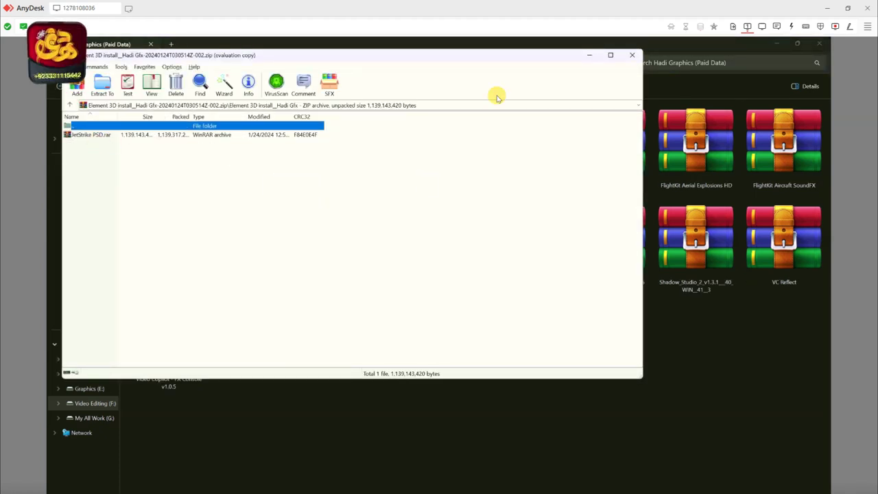
click(637, 58)
key(Delete)
Step: Check the contents of the Element 3D install archive ending in -004 and delete that archive
double_click(422, 165)
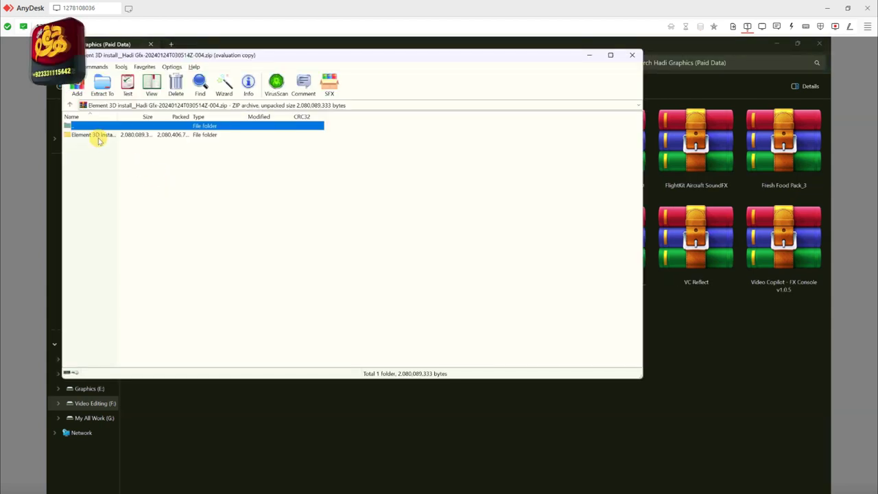
key(Escape)
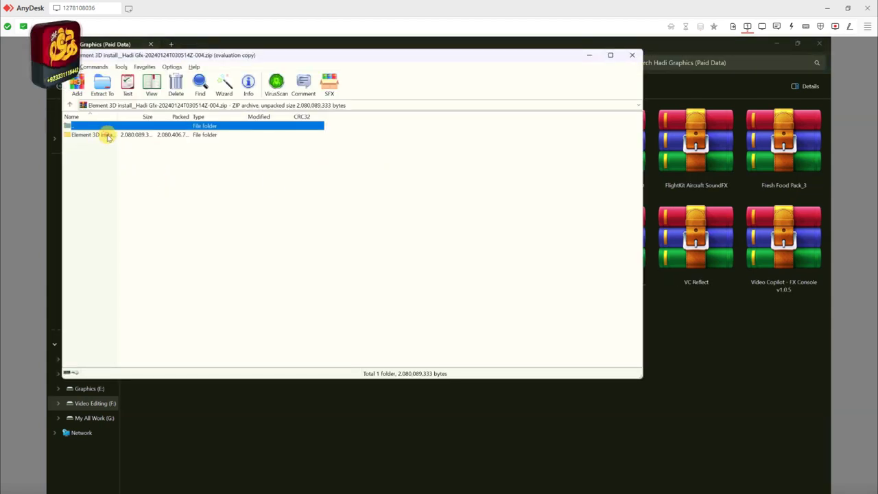
double_click(96, 134)
click(632, 55)
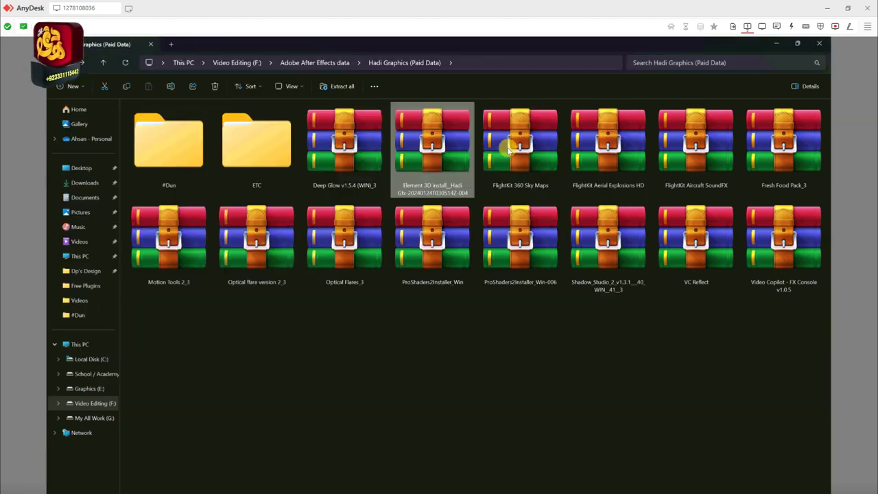
key(Delete)
Step: Move the FlightKit 360 Sky Maps, FlightKit Aerial Explosions HD and FlightKit Aircraft SoundFX archives into the ETC folder
ctrl+click(595, 162)
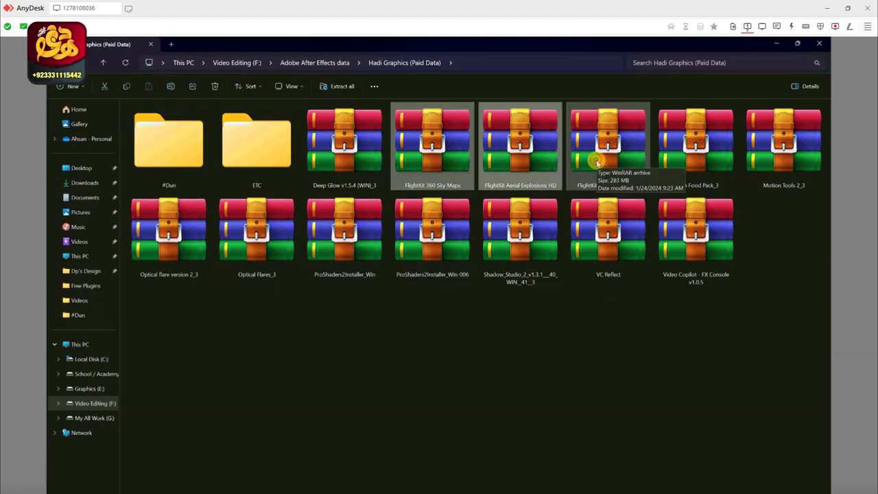
drag(497, 163, 269, 156)
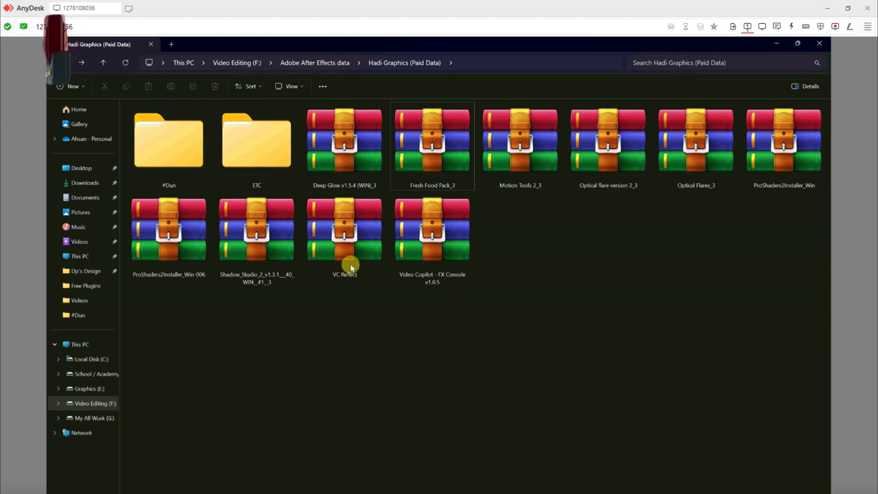
Step: Compare the contents of the ProShaders2Installer_Win and ProShaders2Installer_Win-006 archives, and delete the -006 archive
right_click(170, 234)
click(155, 301)
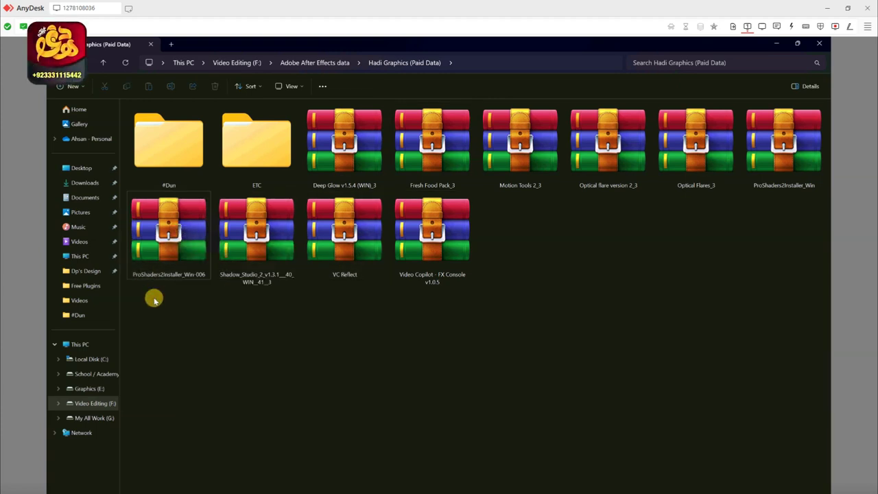
click(167, 252)
click(793, 148)
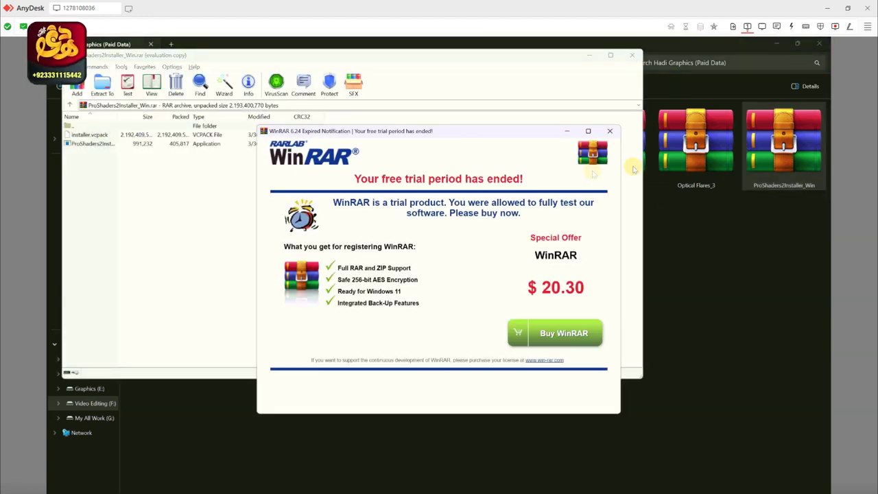
click(610, 130)
click(632, 55)
click(168, 252)
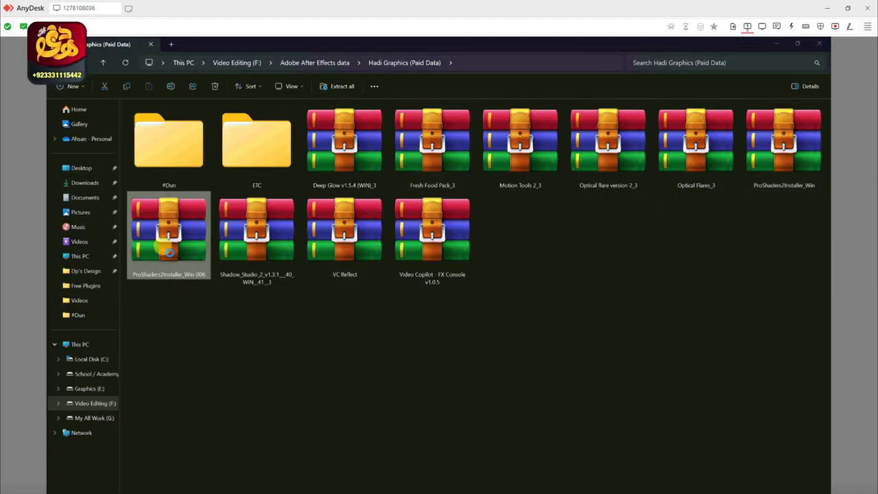
double_click(169, 252)
click(521, 144)
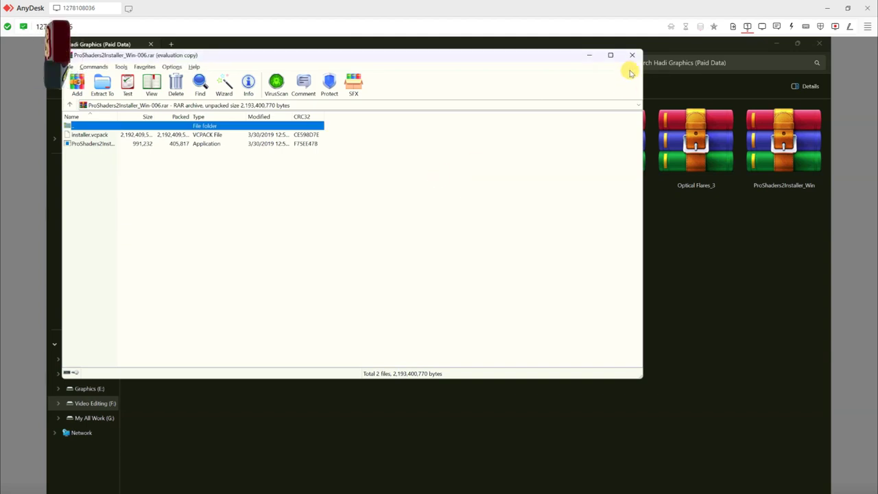
key(Escape)
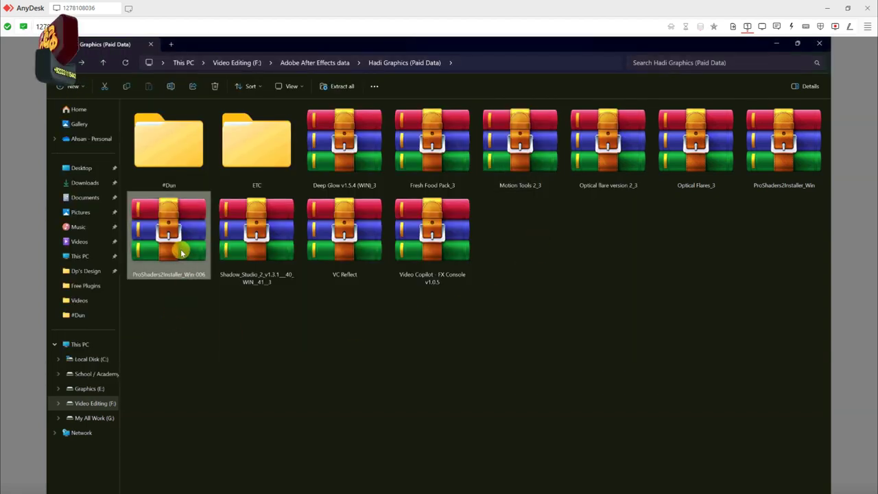
key(Delete)
Step: Run the Pro Shaders 2 Pack installer from the ProShaders2Installer_Win archive and close that archive
double_click(759, 161)
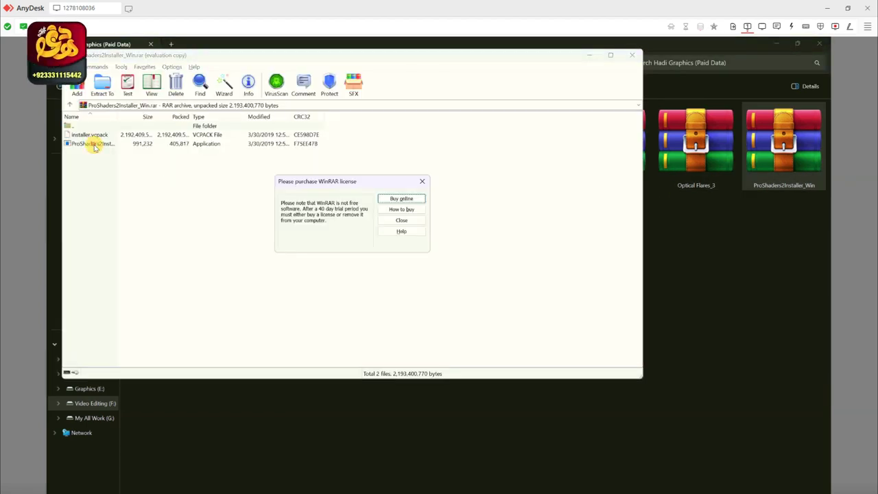
click(421, 185)
double_click(88, 143)
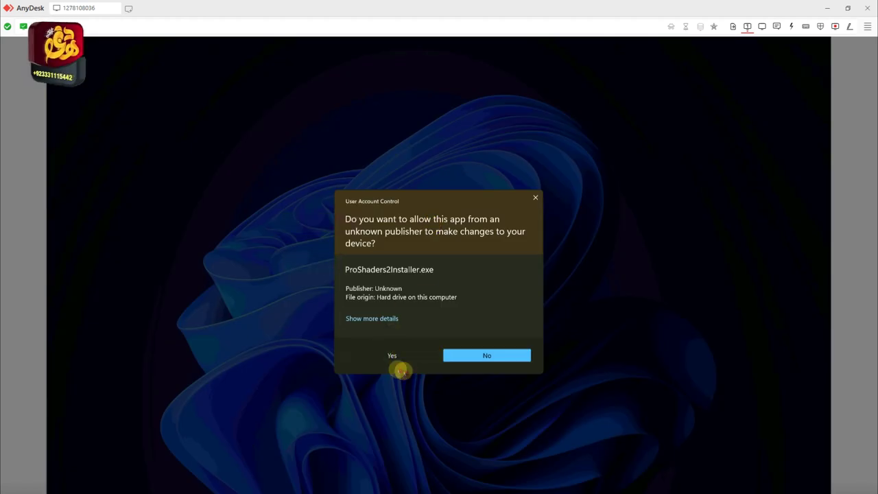
click(397, 361)
click(474, 364)
click(482, 366)
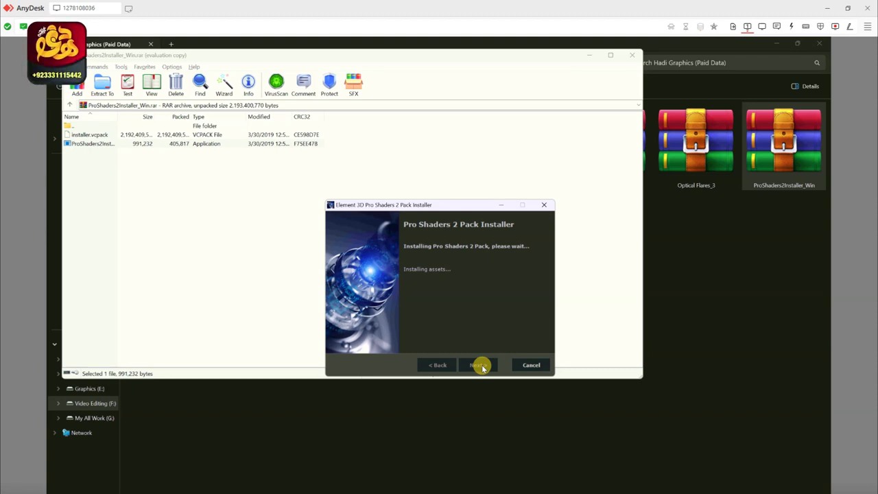
click(525, 365)
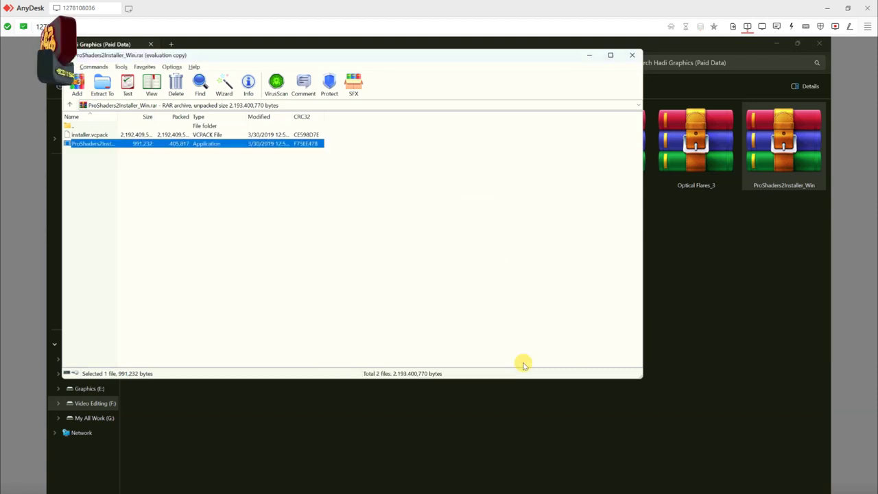
click(632, 55)
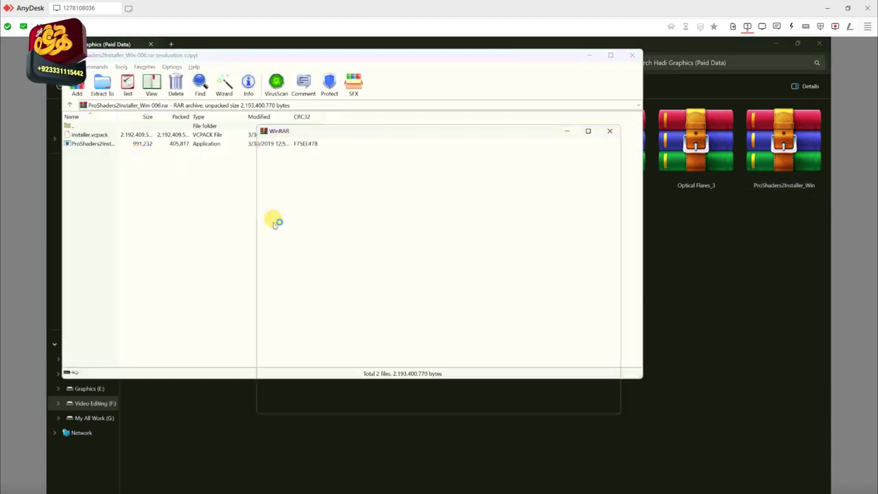
Step: Install Pro Shaders 2 Pack from the ProShaders2Installer_Win-006 archive and move both ProShaders2Installer archives into #Dun
click(610, 131)
double_click(88, 143)
click(403, 355)
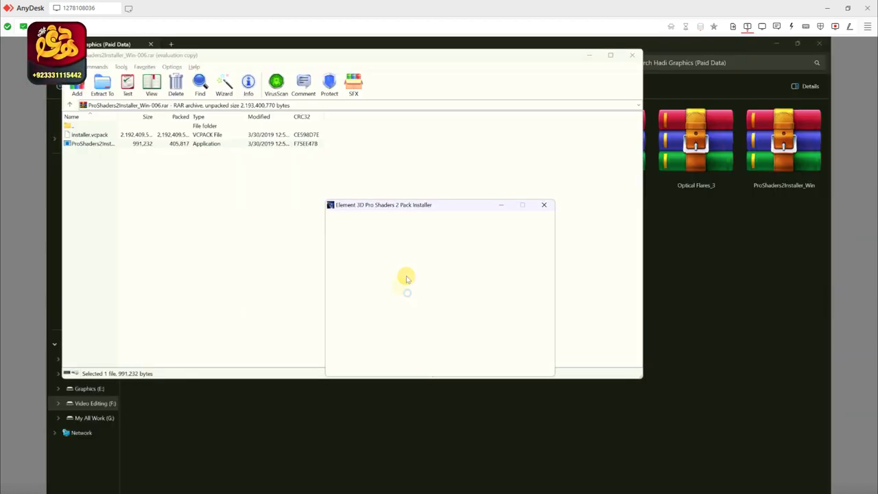
click(478, 371)
click(478, 367)
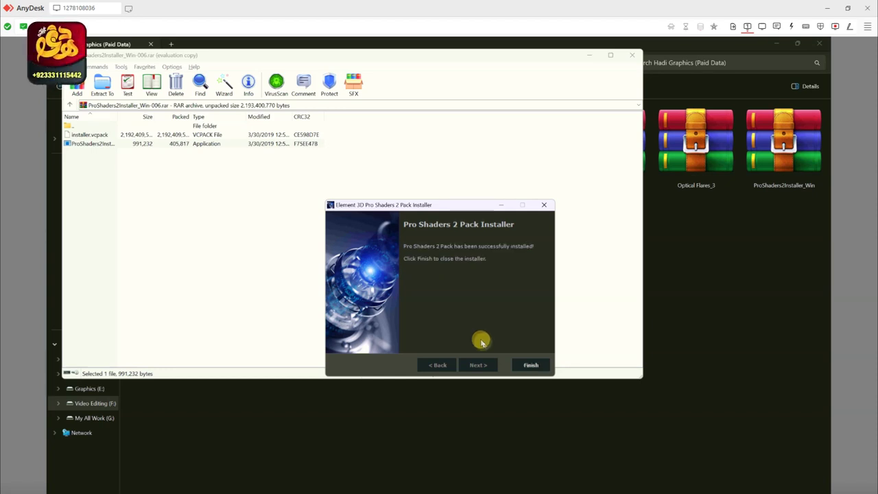
click(532, 365)
click(632, 55)
ctrl+click(799, 151)
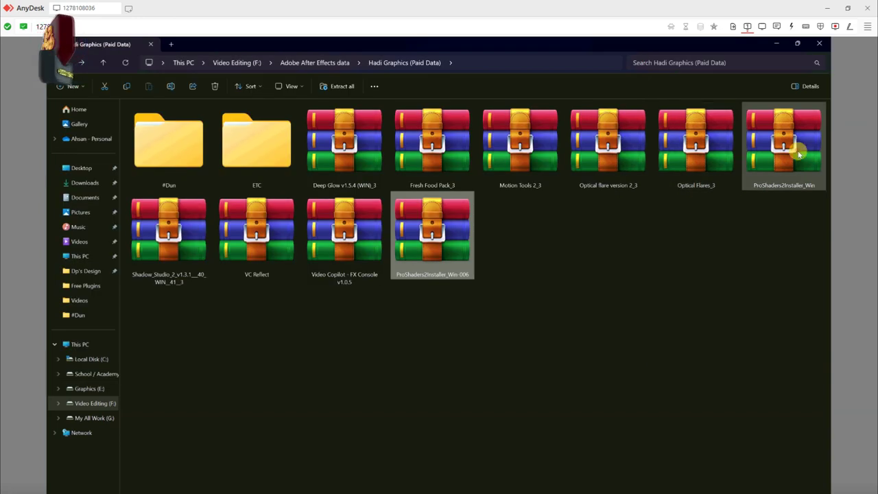
drag(424, 209, 171, 144)
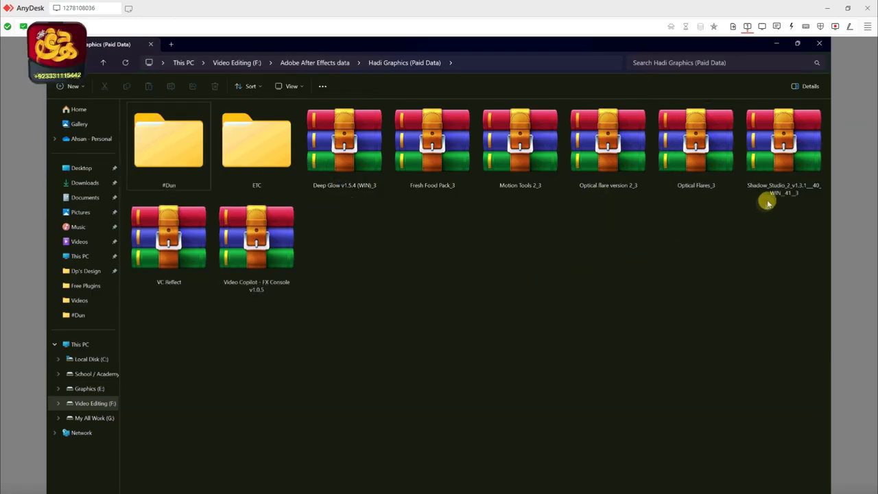
Step: Install the Element 3D Fresh Food Pack from the Fresh Food Pack_3 archive and move the archive into #Dun
double_click(420, 166)
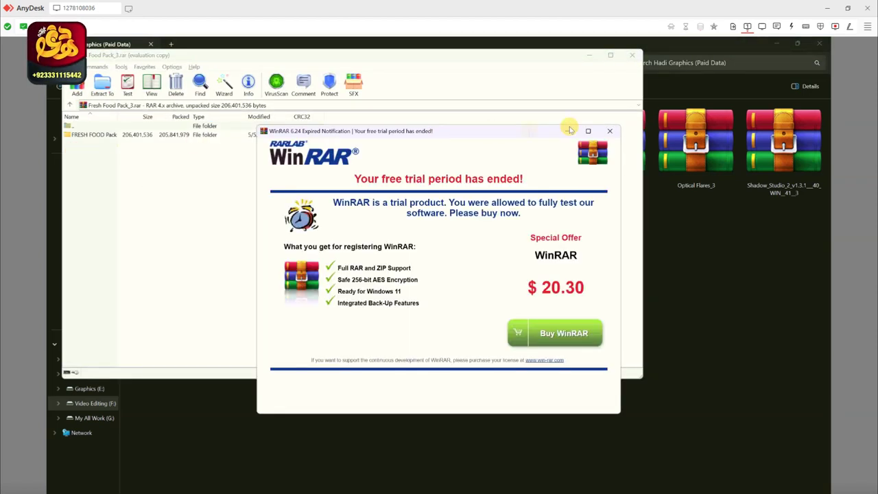
click(608, 130)
double_click(121, 134)
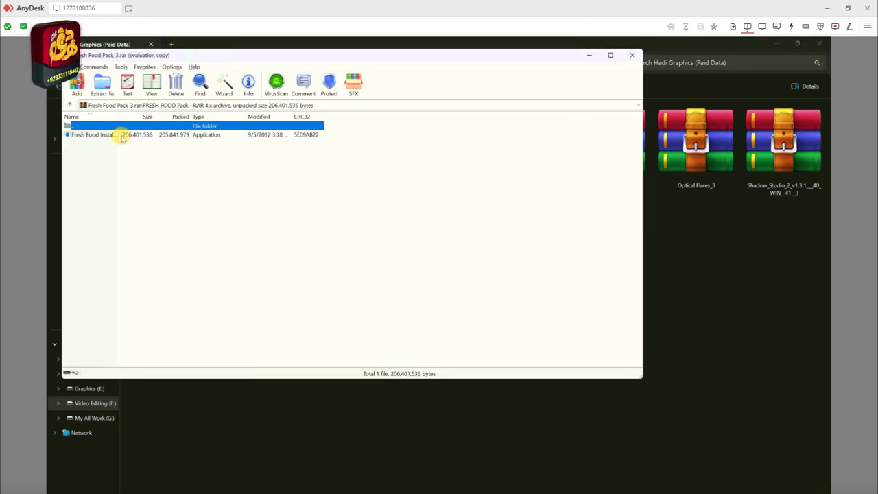
double_click(87, 134)
click(475, 364)
click(474, 365)
click(404, 347)
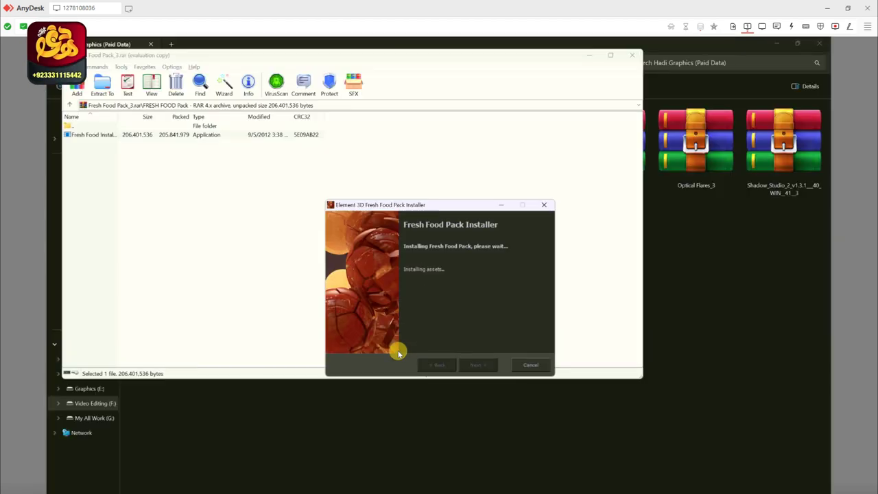
key(Return)
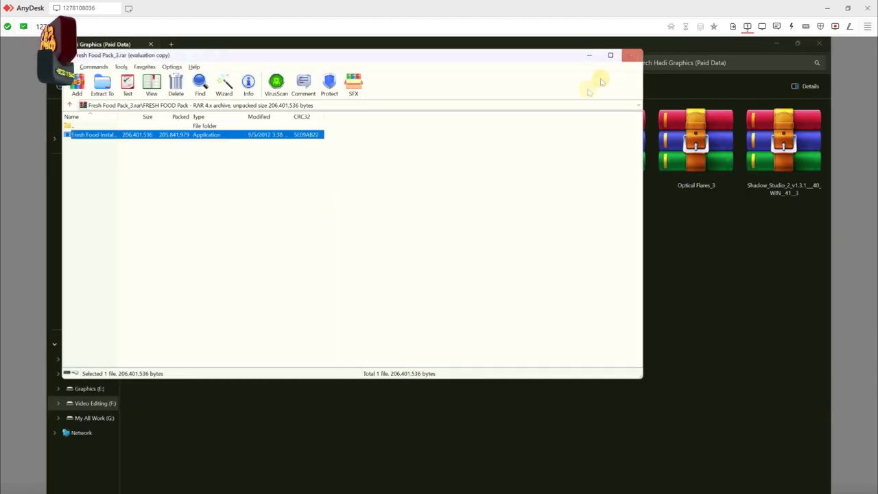
click(632, 55)
drag(433, 144, 319, 217)
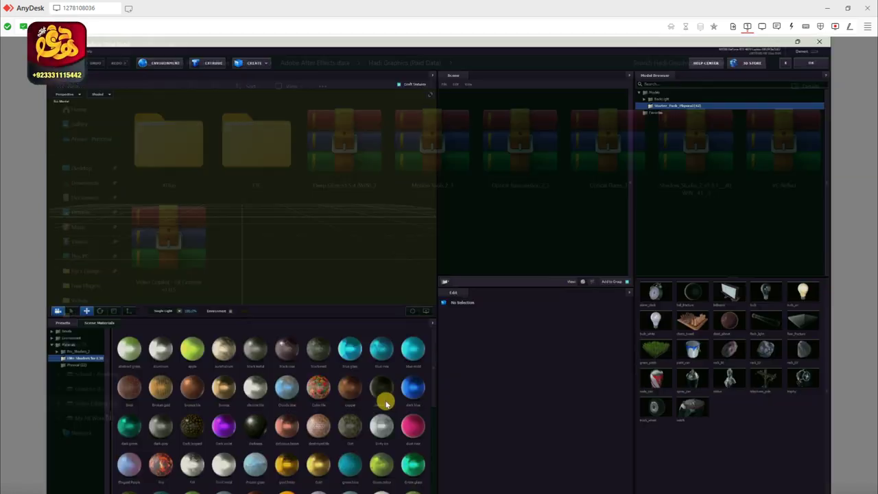
Step: Switch to After Effects, reopen Element's Scene Setup, and look through the BackLight and Basic_2K environment presets
click(811, 65)
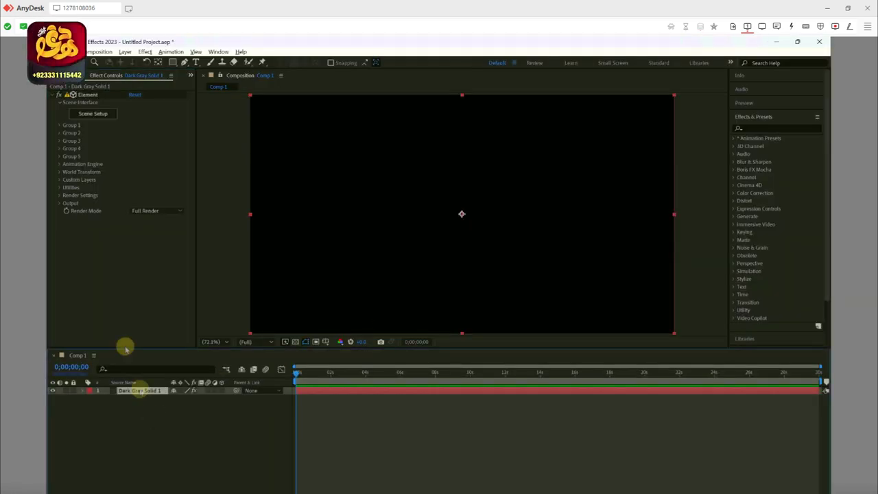
click(93, 115)
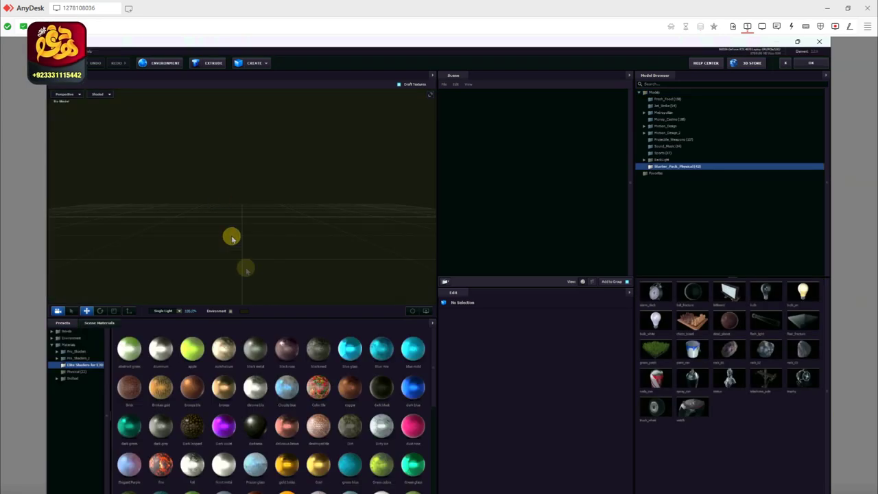
click(57, 333)
click(53, 347)
click(54, 347)
click(55, 345)
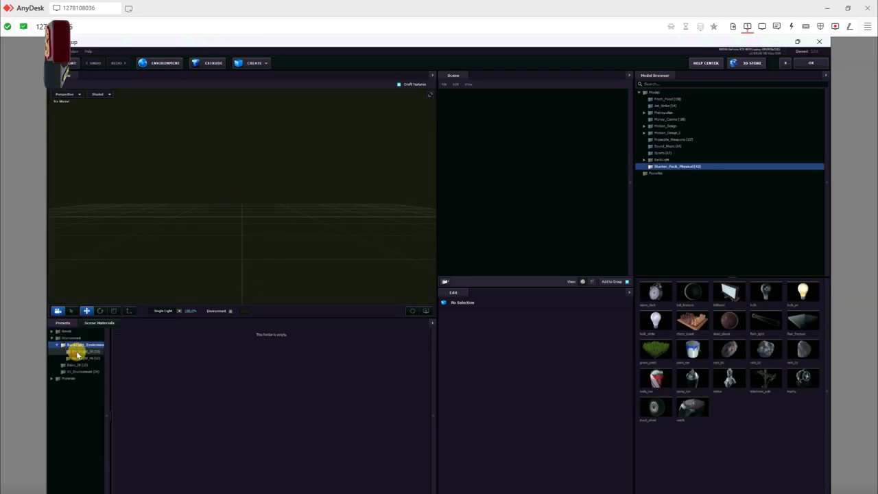
click(79, 352)
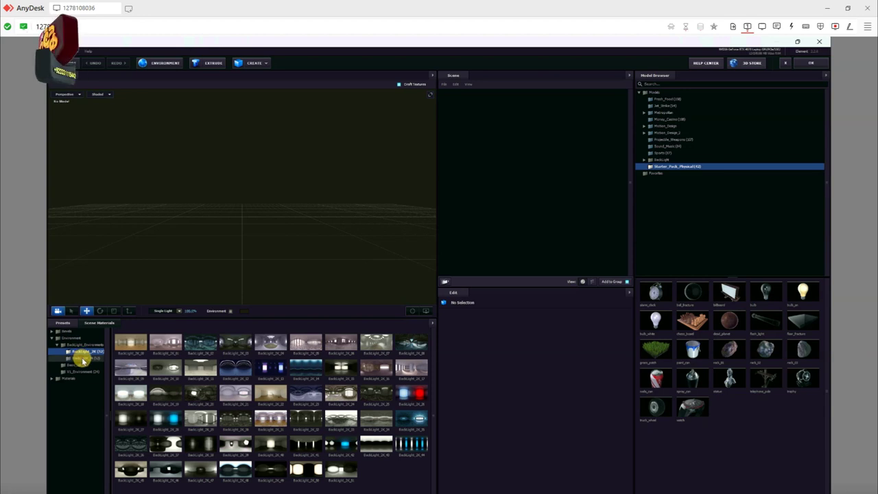
click(79, 368)
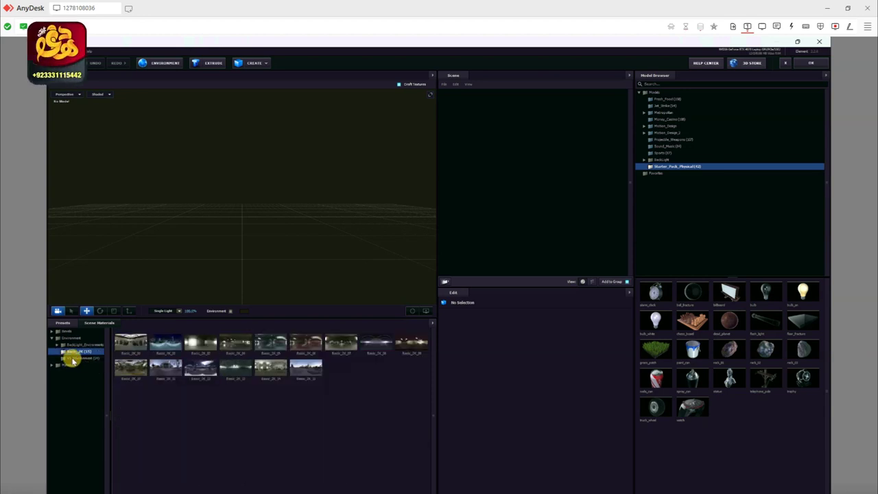
Step: Look through the material categories in the Pro_Shaders preset folder
click(73, 364)
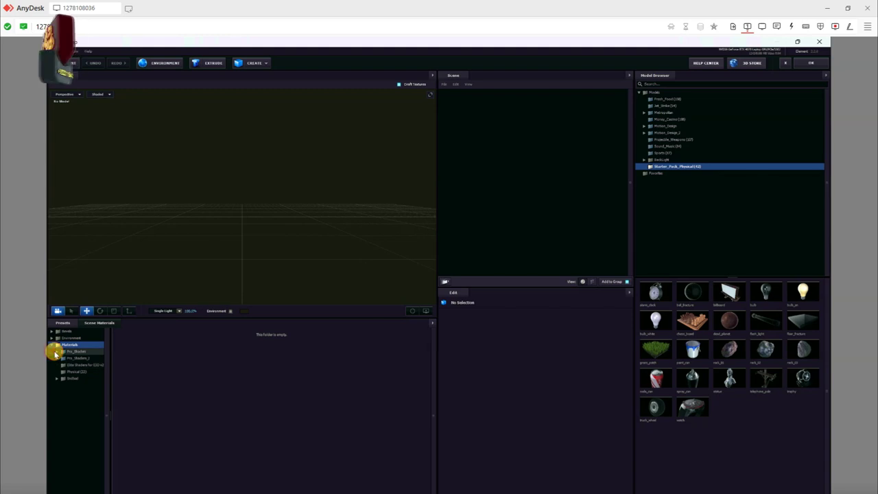
click(72, 364)
click(72, 359)
click(75, 365)
click(75, 368)
click(80, 372)
click(82, 386)
click(80, 393)
click(80, 406)
click(80, 412)
click(62, 419)
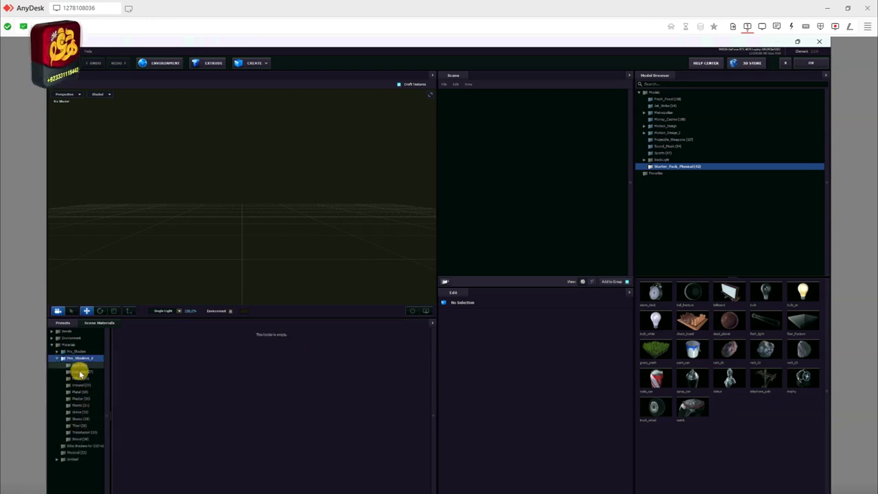
Step: Look through the Pro_Shaders_2 material categories from Brick to Translucent
click(79, 368)
click(79, 371)
click(81, 378)
click(80, 385)
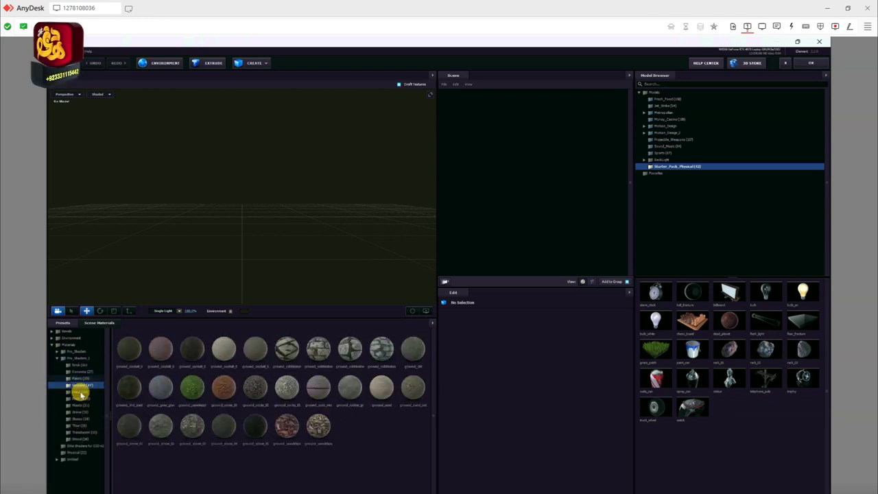
click(81, 399)
click(81, 405)
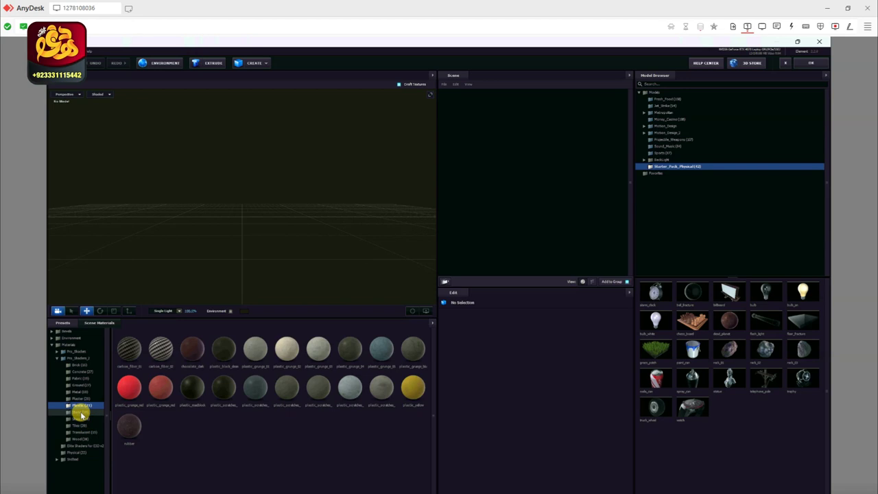
click(81, 412)
click(82, 418)
click(83, 425)
click(83, 432)
Step: Examine the Elite Shaders and Physical materials and the remaining material folder's categories from Fluids to Wood
click(84, 445)
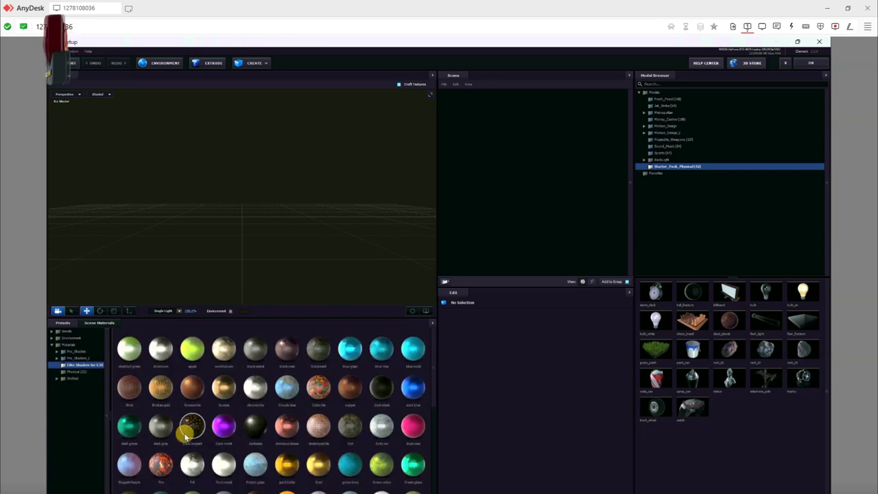
click(67, 374)
click(70, 379)
click(73, 391)
click(76, 398)
click(78, 406)
click(78, 412)
click(80, 419)
click(80, 425)
click(81, 433)
click(81, 440)
Step: Show the Fresh_Food models and widen the Model Browser to fit more thumbnails per row
click(661, 99)
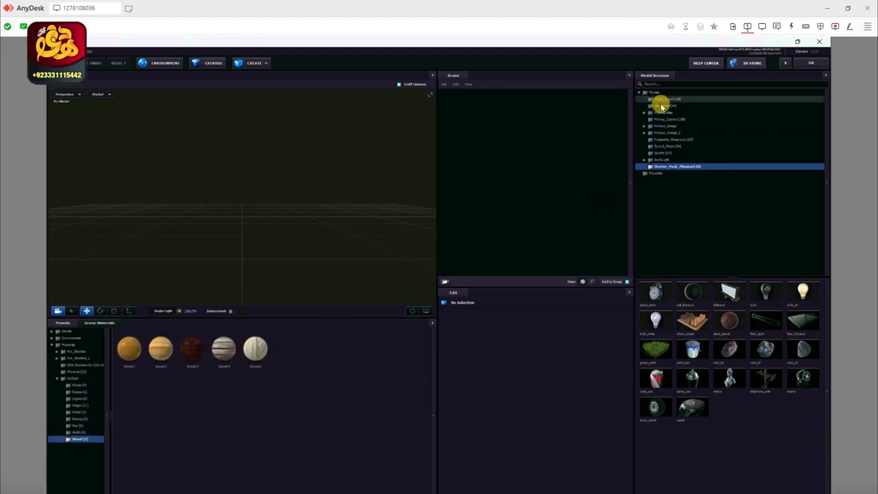
scroll(725, 330, down, 3)
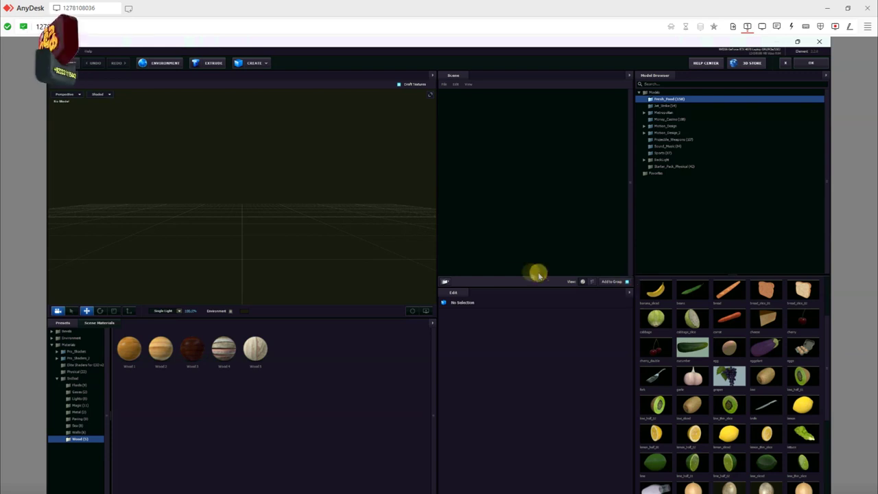
drag(433, 313, 484, 331)
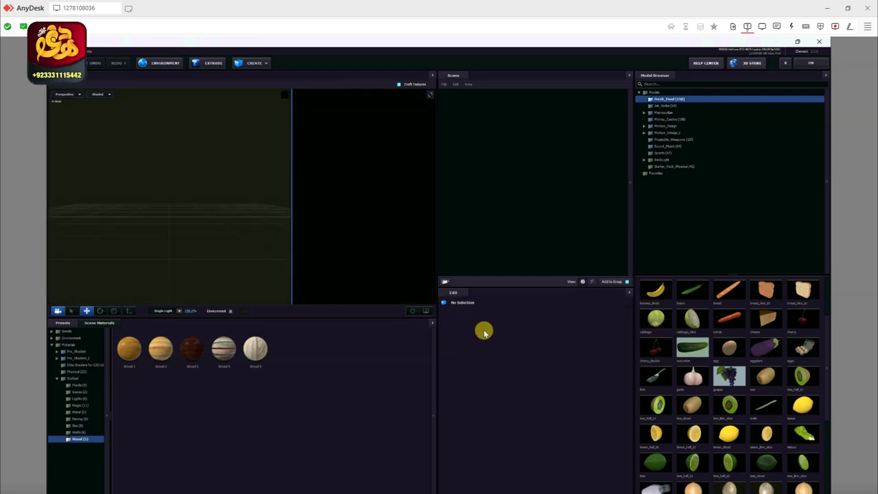
drag(561, 307, 394, 311)
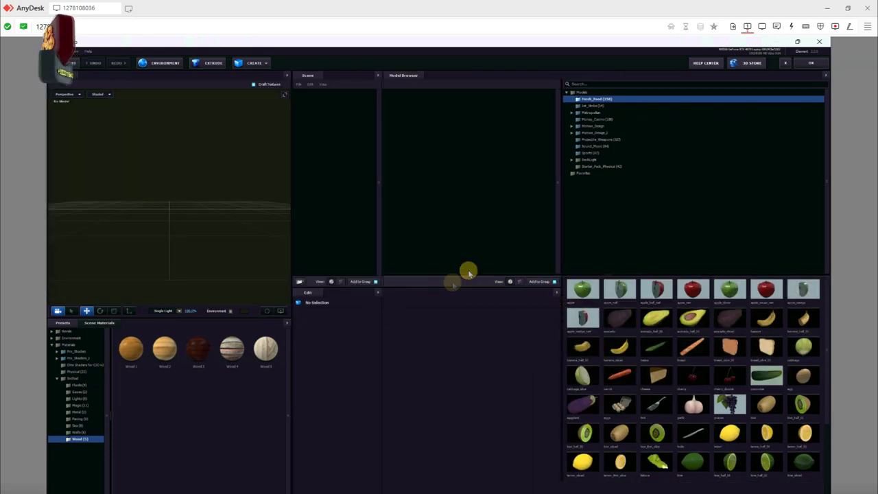
Step: Load an aircraft model from Jet_Strike into the scene, inspect it in the preview, and remove it
click(411, 107)
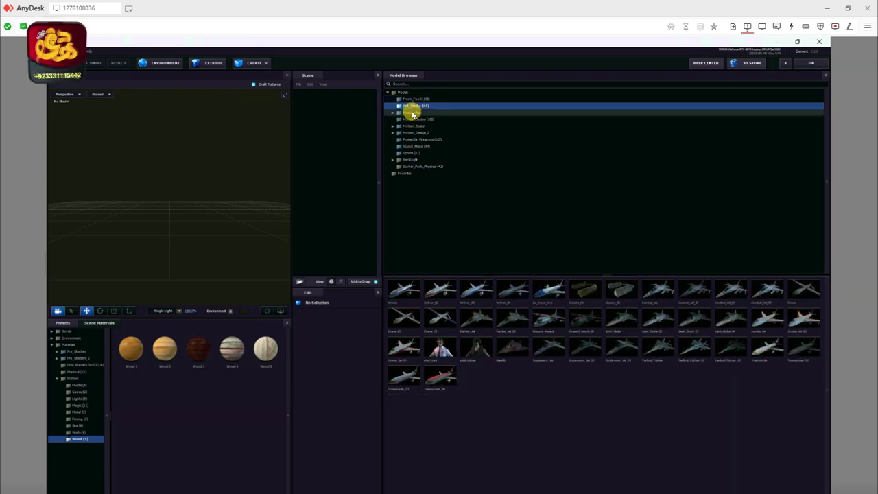
double_click(412, 111)
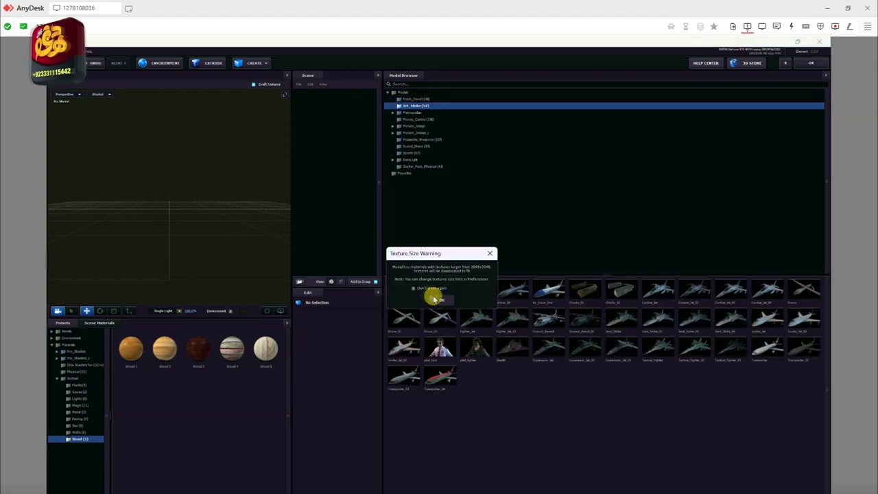
click(433, 300)
drag(176, 251, 137, 267)
click(372, 100)
Step: Look through the Metropolitan building models and the Motion_Design_2 model categories
double_click(405, 112)
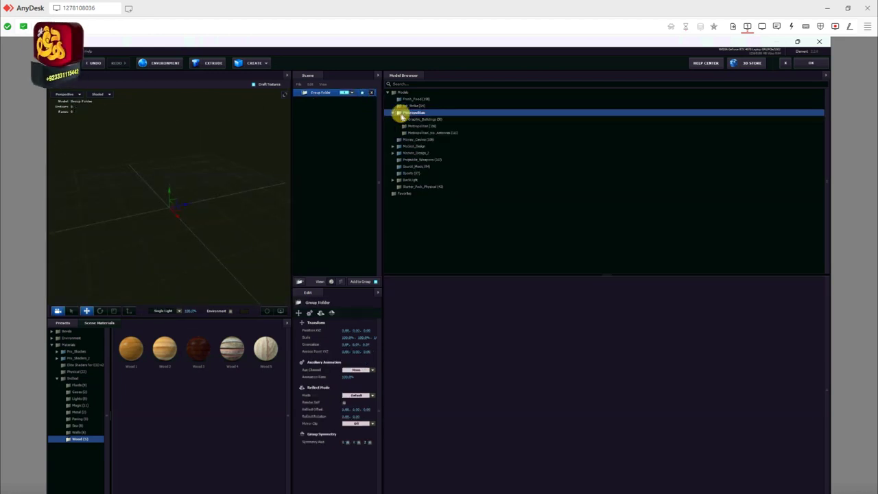
click(416, 121)
click(424, 131)
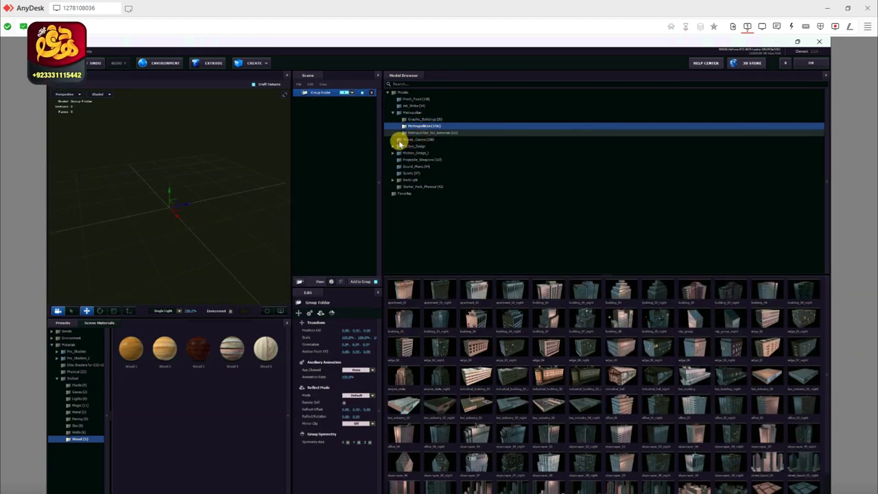
click(406, 142)
double_click(400, 130)
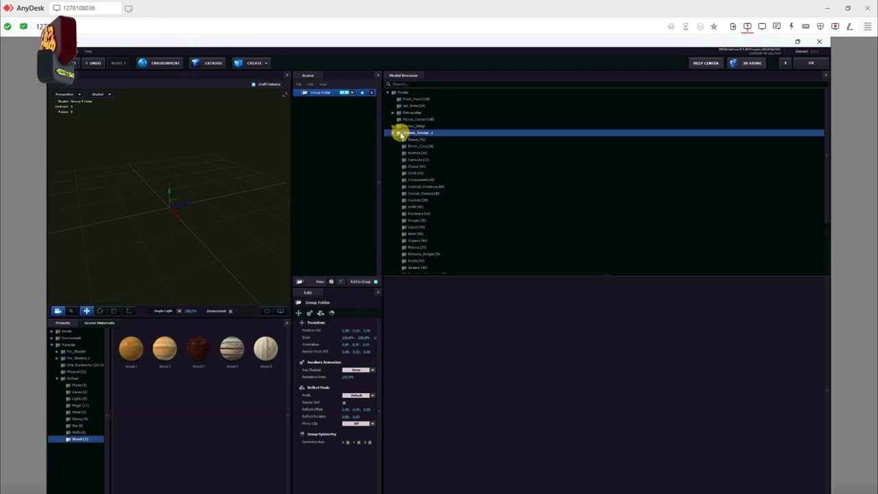
click(412, 127)
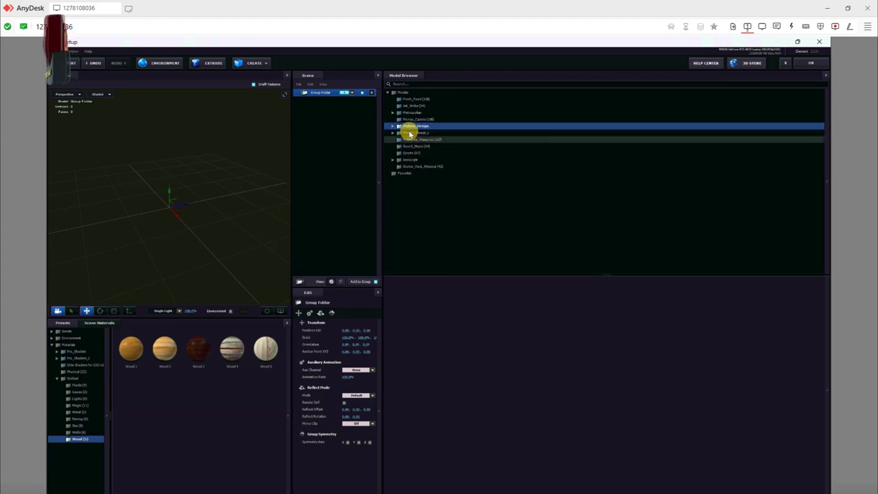
Step: Look through the Motion_Design model categories, from Abstract_Strings through Atoms and Cloth to the final Rings_Borders folder
double_click(409, 128)
click(415, 133)
click(418, 140)
click(419, 147)
click(418, 153)
click(420, 159)
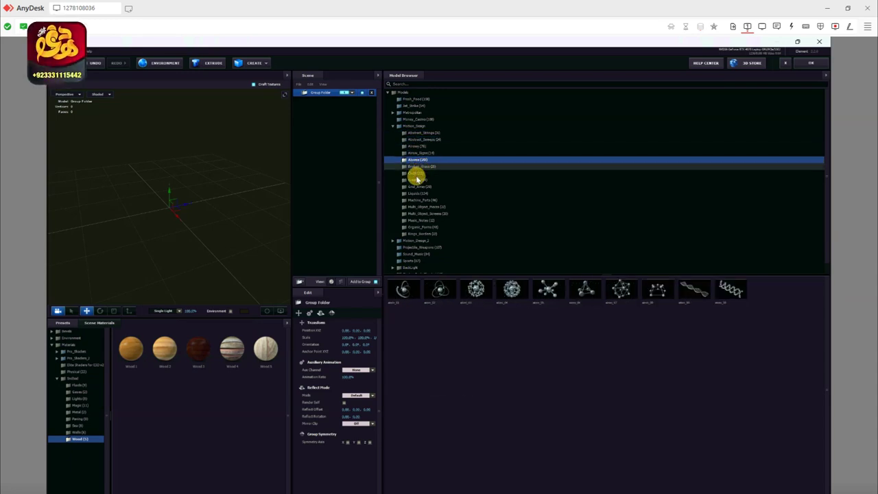
click(416, 166)
click(415, 173)
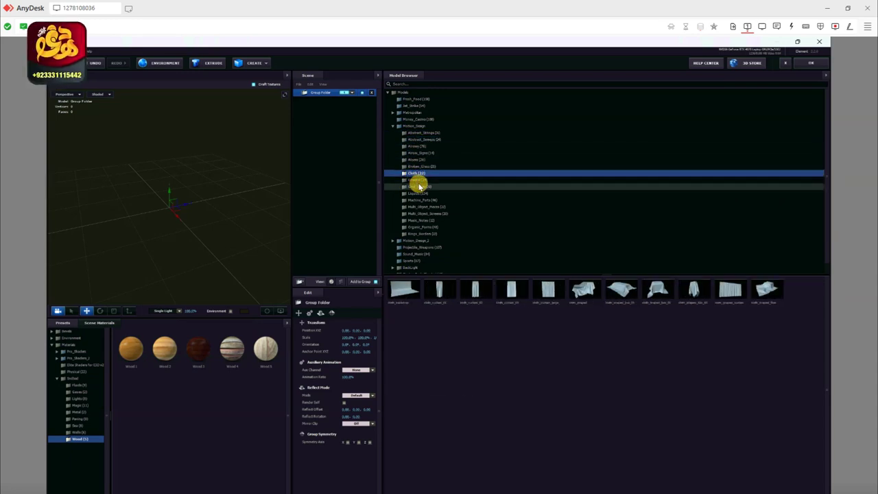
click(421, 220)
click(419, 233)
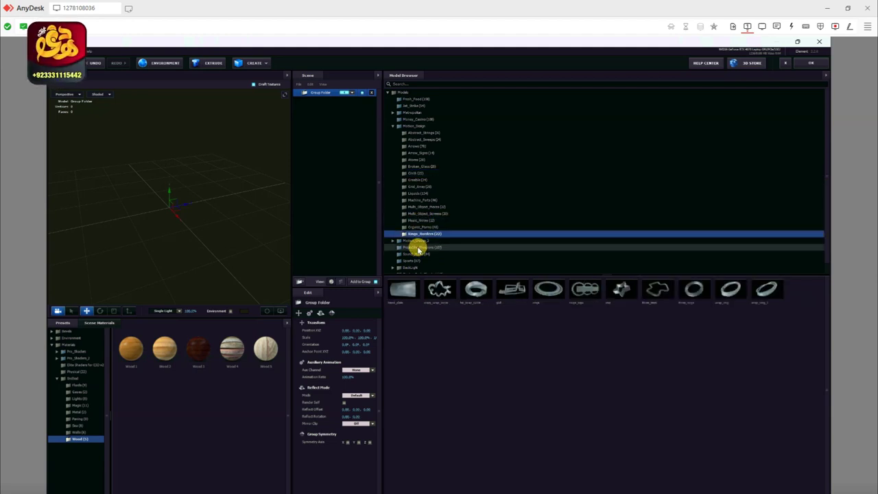
Step: Browse the model folders inside Motion_Design_2, including Rocks and Ribbons_Badges
double_click(410, 243)
click(417, 118)
click(417, 130)
click(418, 151)
key(Down)
key(Down)
key(Down)
key(Down)
key(Down)
key(Down)
key(Down)
key(Down)
key(Down)
key(Down)
key(Down)
key(Down)
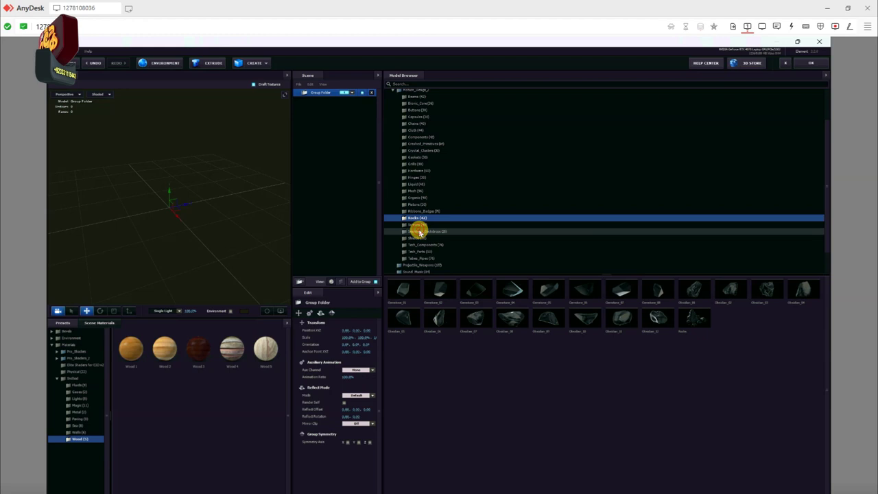
key(Up)
key(Up)
key(Up)
key(Up)
key(Up)
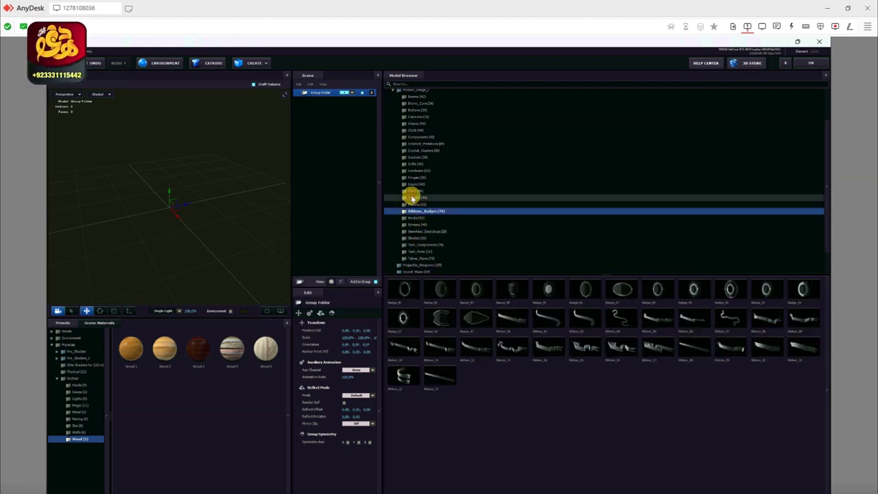
Step: Add the Hardware_02 model from Motion_Design_2's Hardware category to the scene and expand it to show its material
click(414, 170)
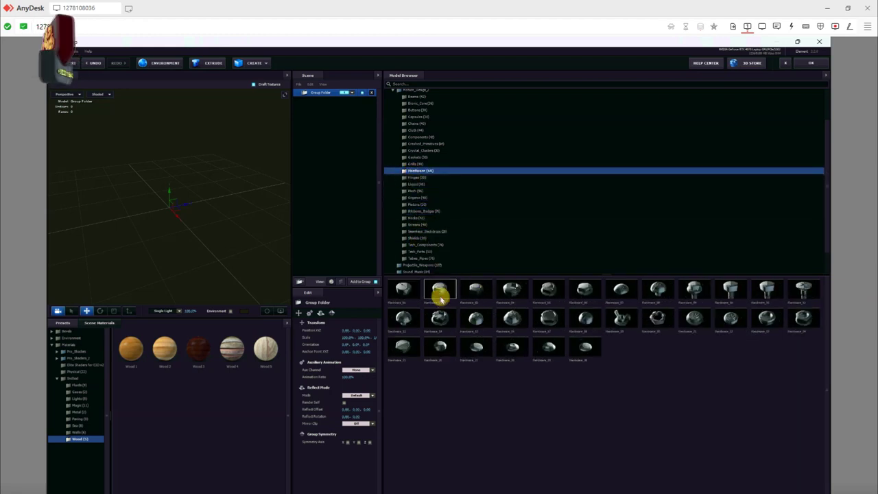
click(436, 289)
click(304, 102)
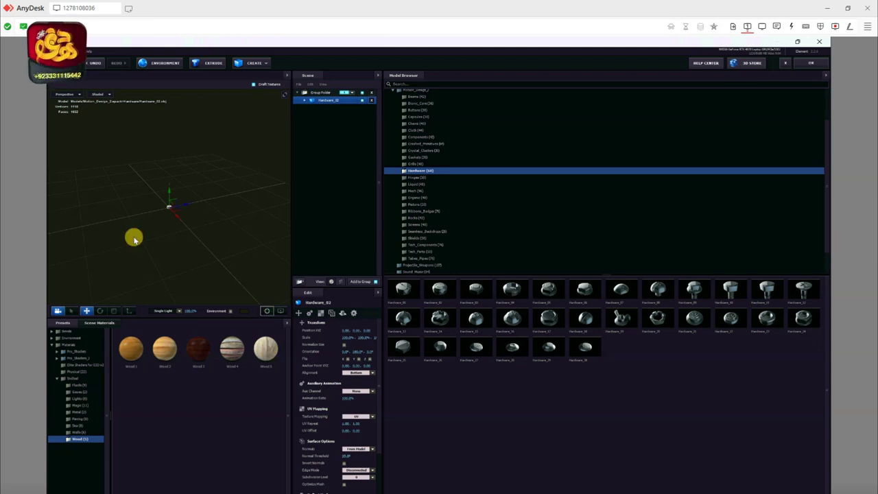
click(305, 101)
Step: Try a dark wood material on Hardware_02, replace it with Wine from the Fluids materials, and accept the scene setup
click(182, 366)
click(75, 385)
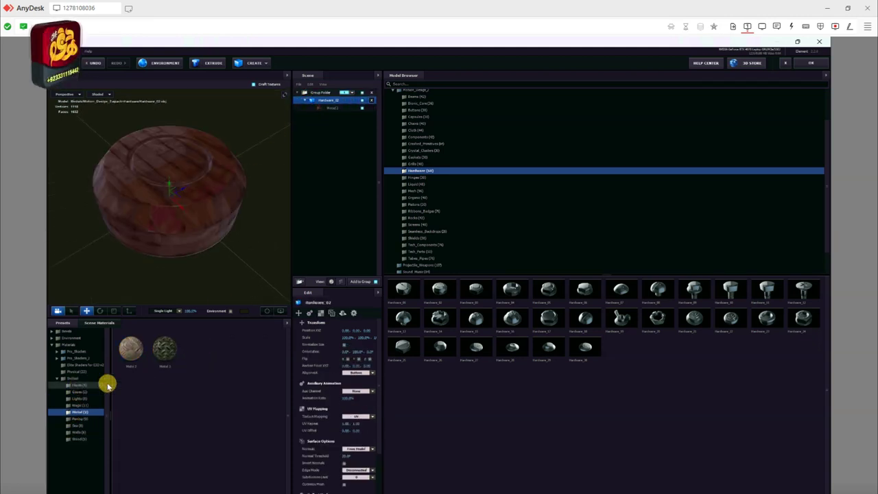
click(232, 388)
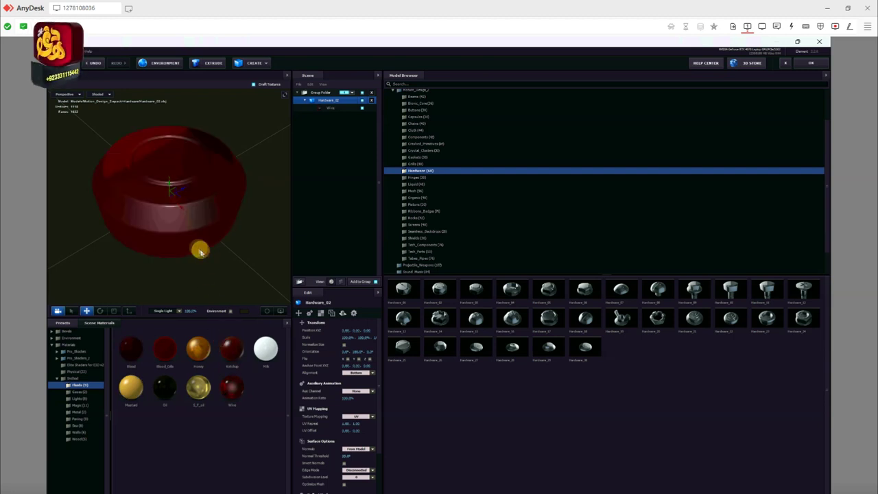
click(810, 63)
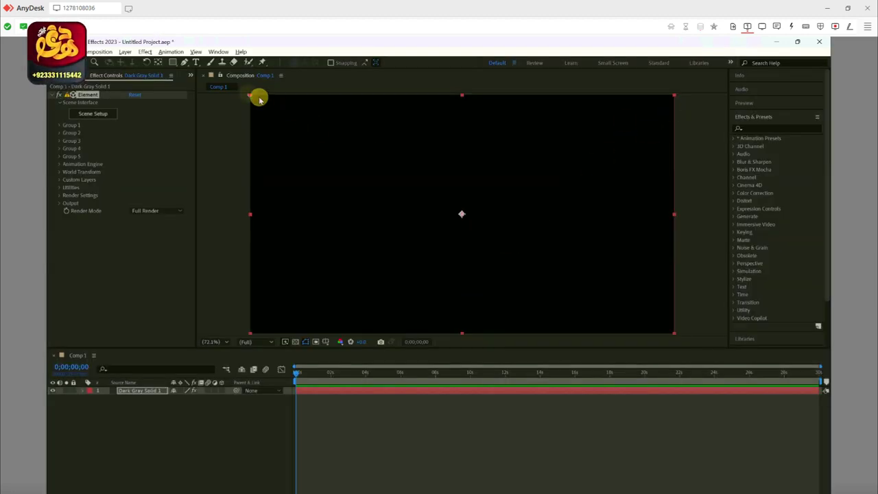
Step: Review the installed panels and scripts, such as AEJuice and Animation Composer 3, and close After Effects without saving the project
click(218, 51)
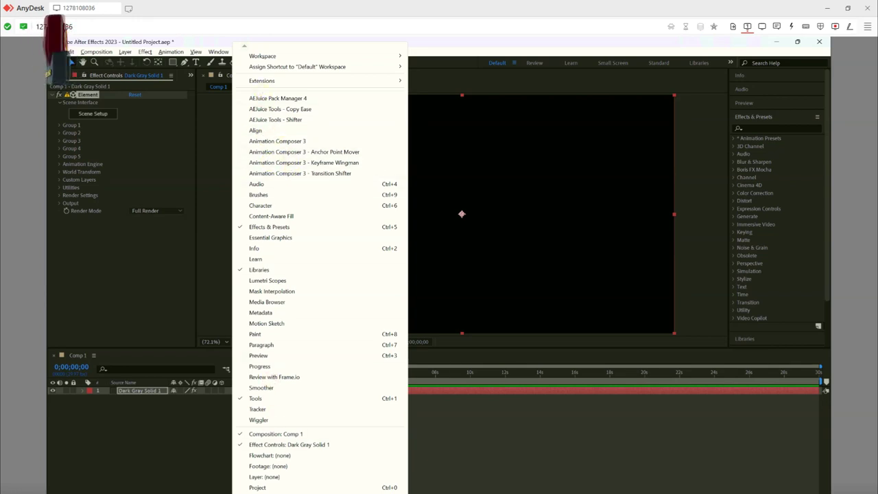
scroll(320, 273, down, 5)
scroll(321, 272, down, 3)
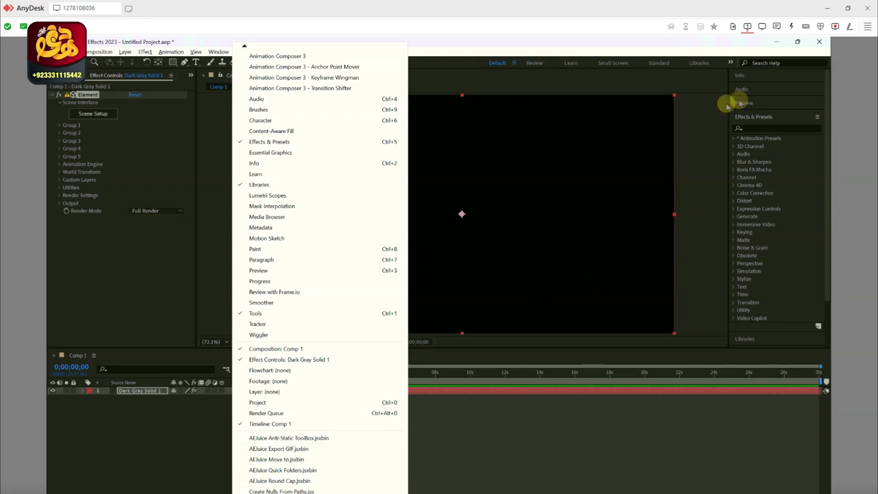
click(819, 43)
click(455, 284)
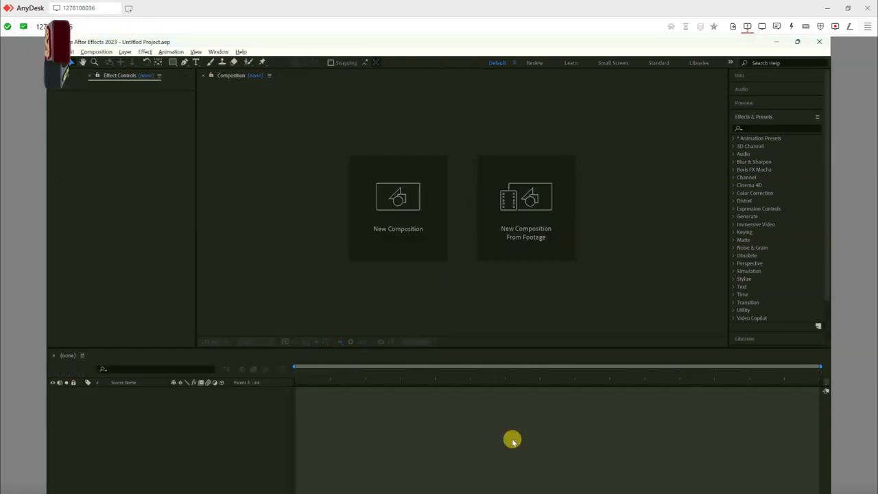